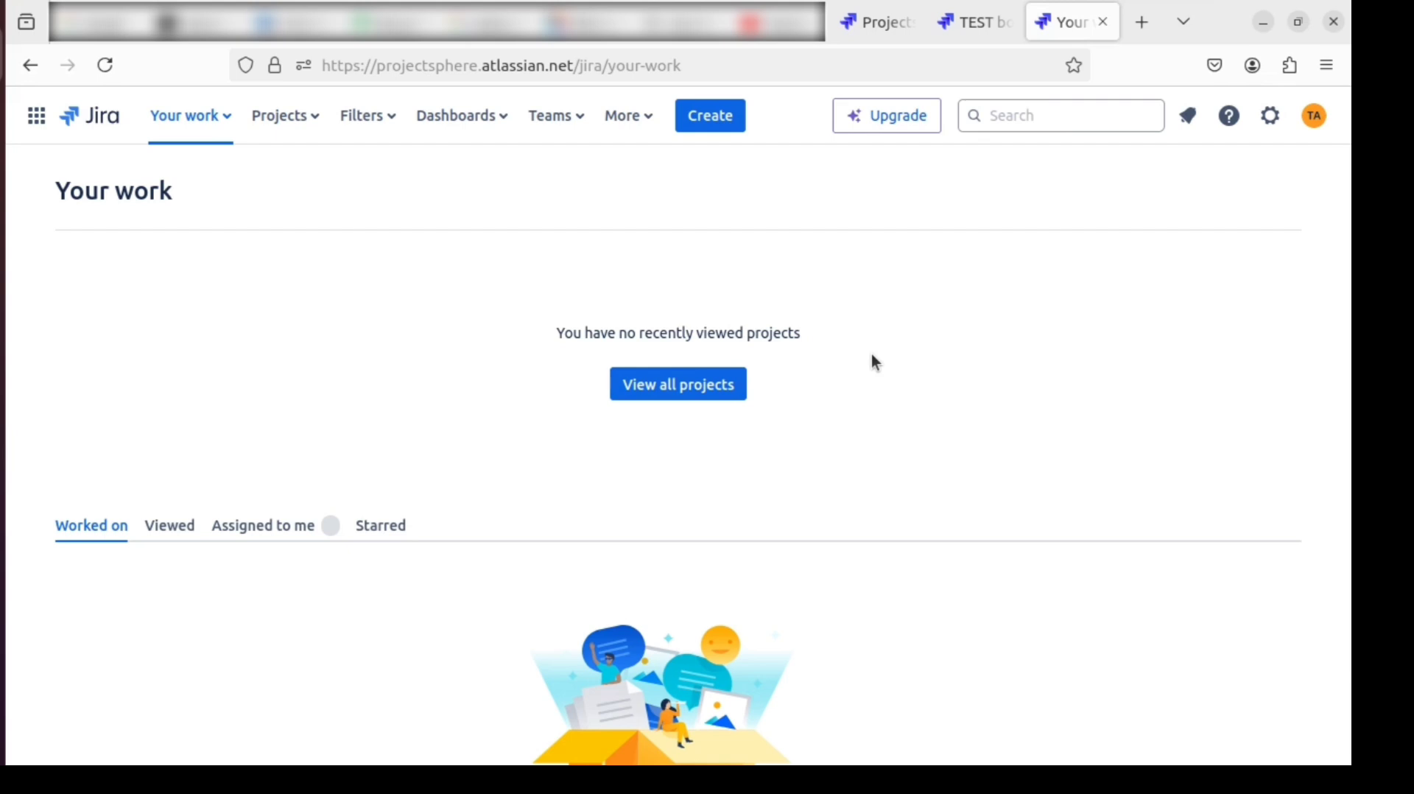
Step: Start creating a new project, look through the Work management and Product management templates, and open the Software development category
click(311, 129)
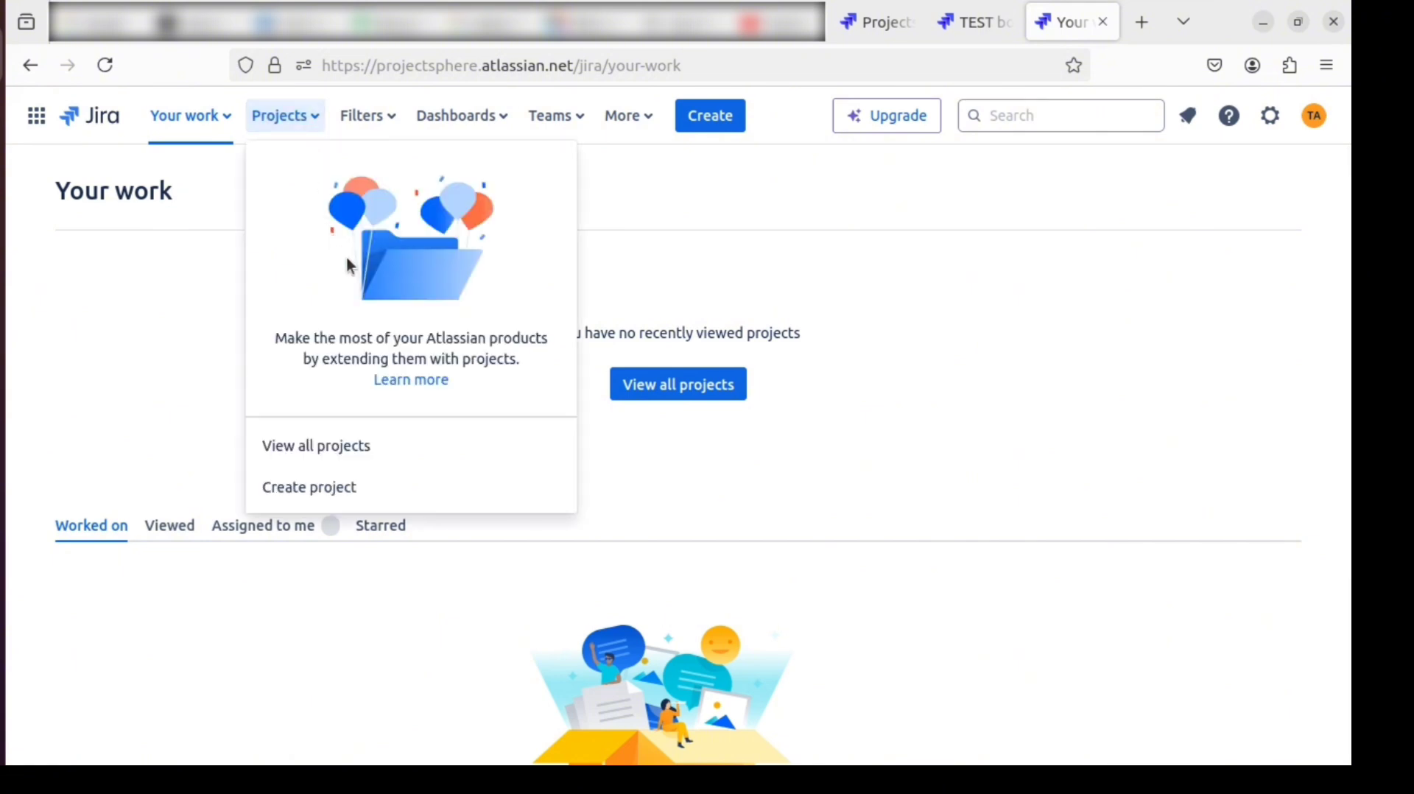
click(333, 491)
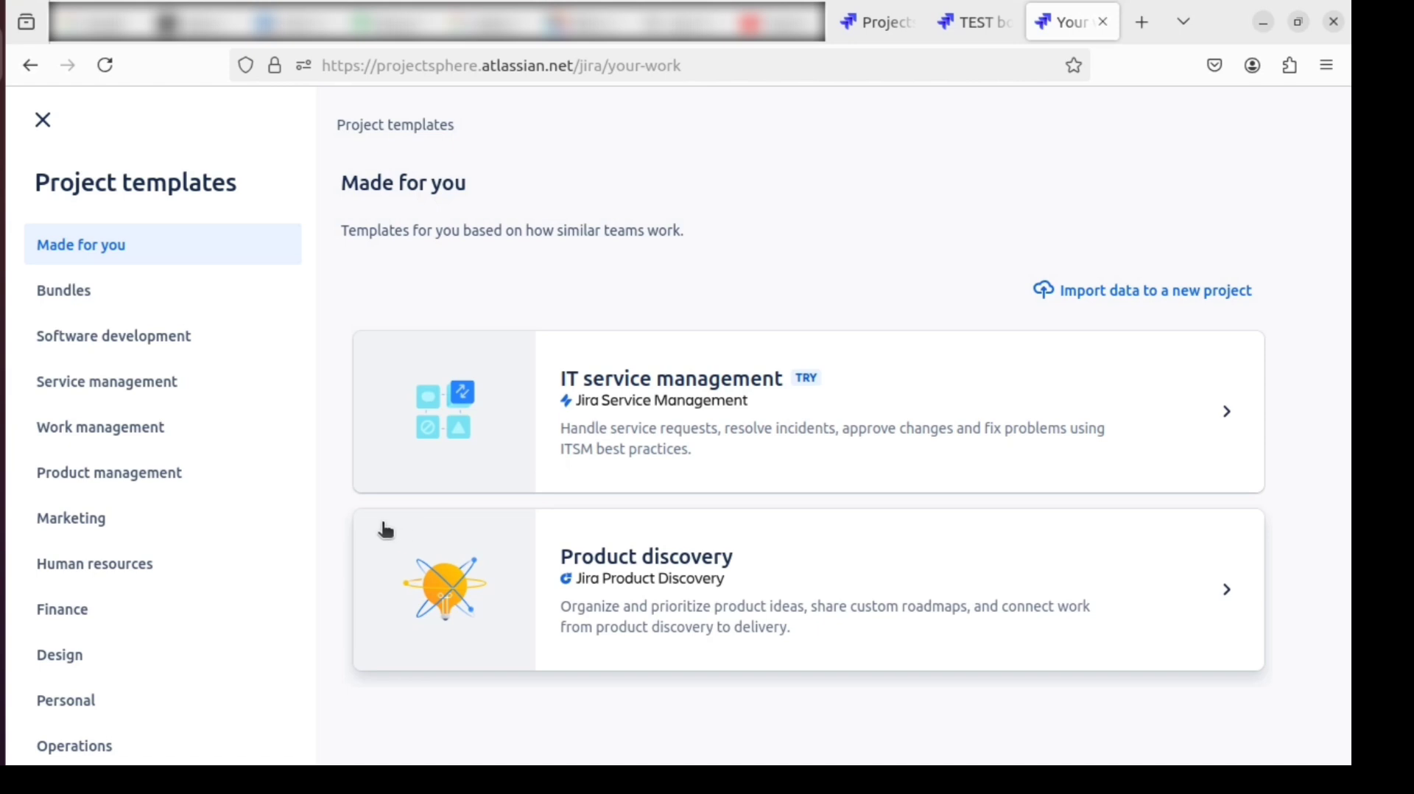
click(150, 357)
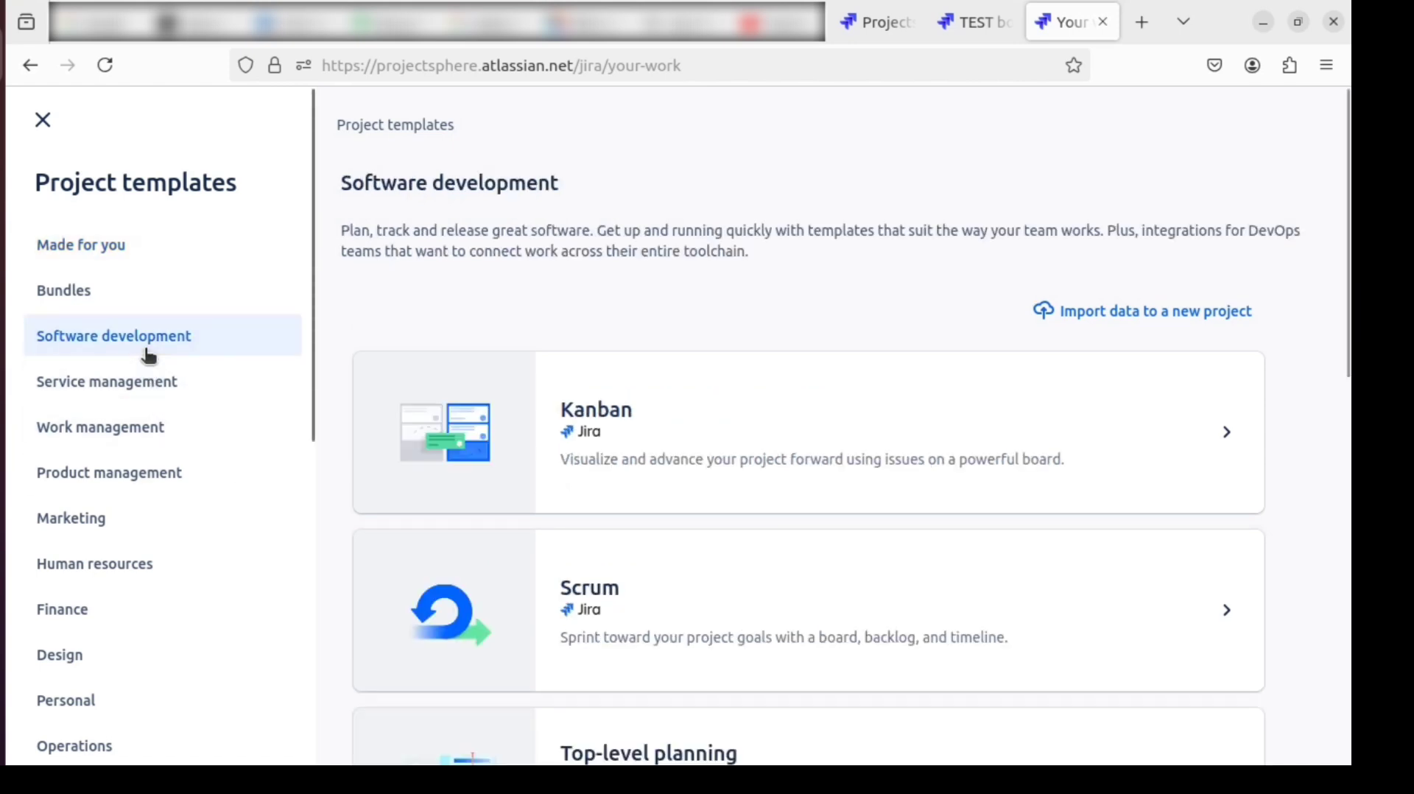
click(150, 440)
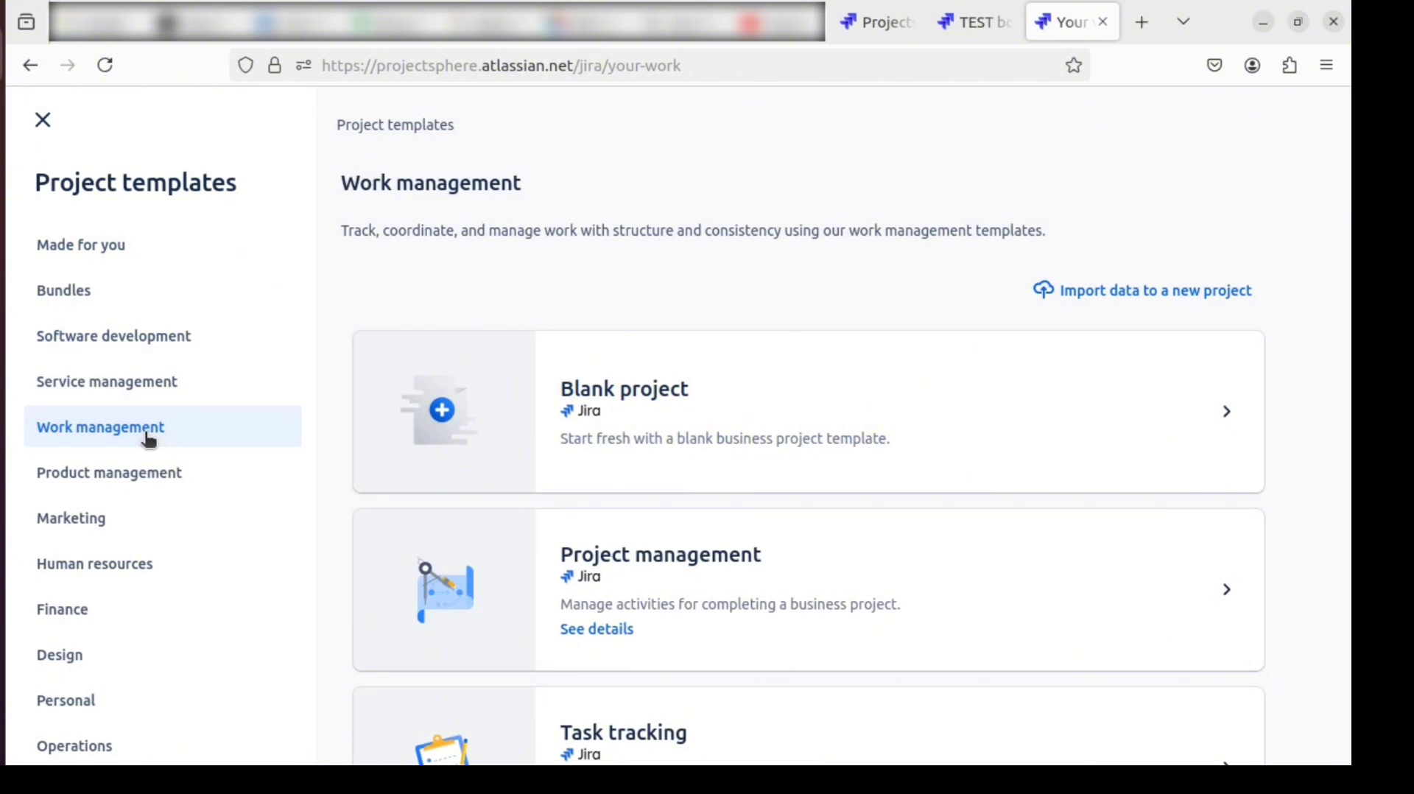
click(133, 487)
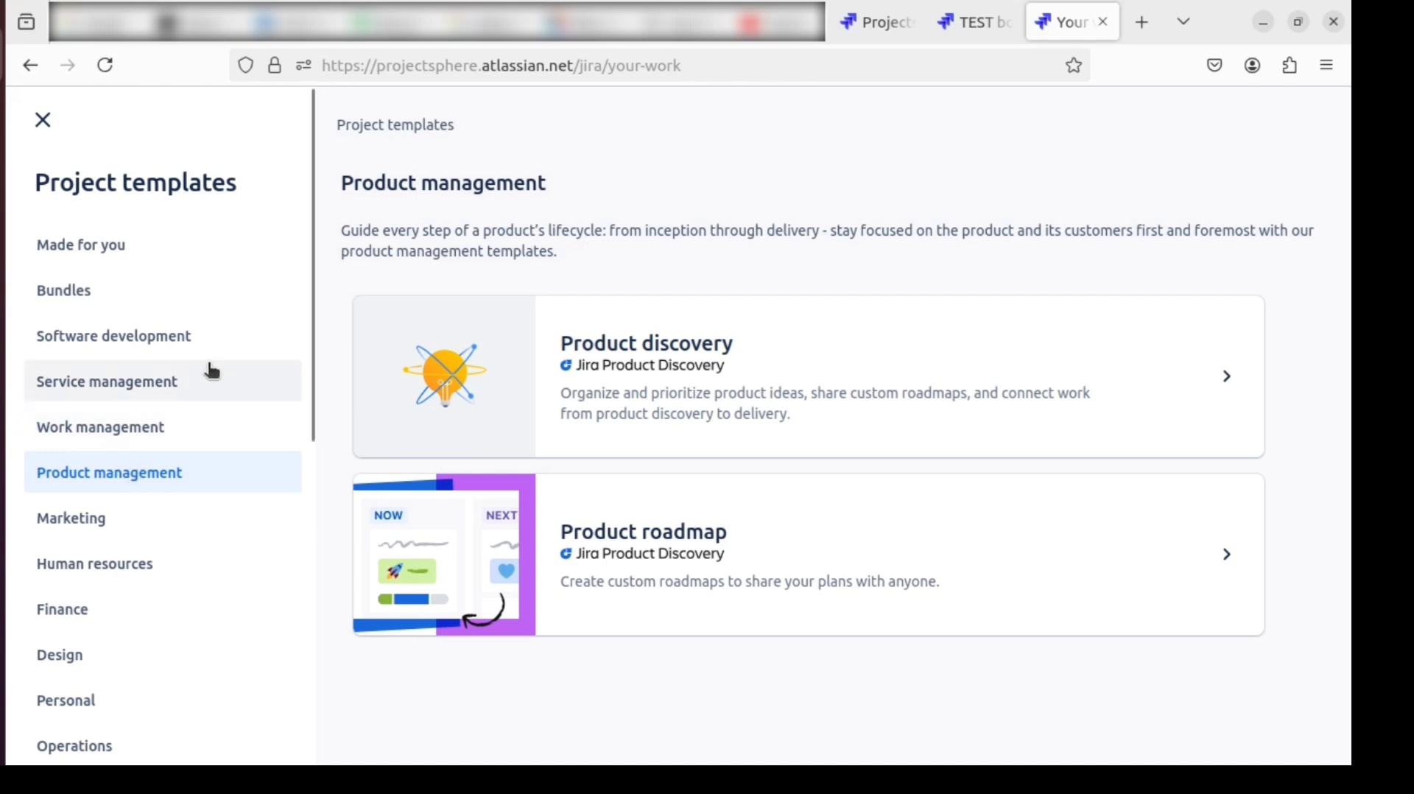
click(183, 349)
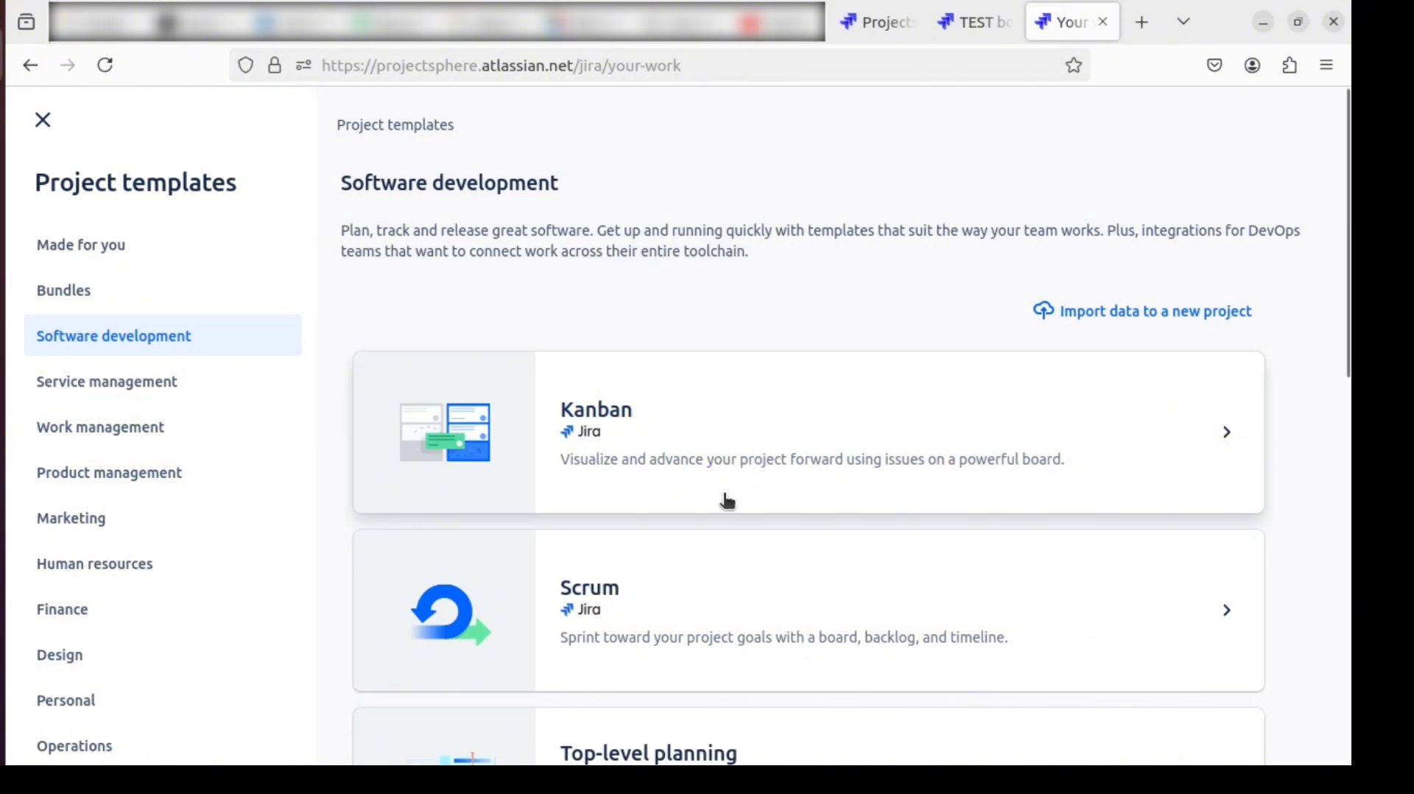
scroll(725, 498, down, 5)
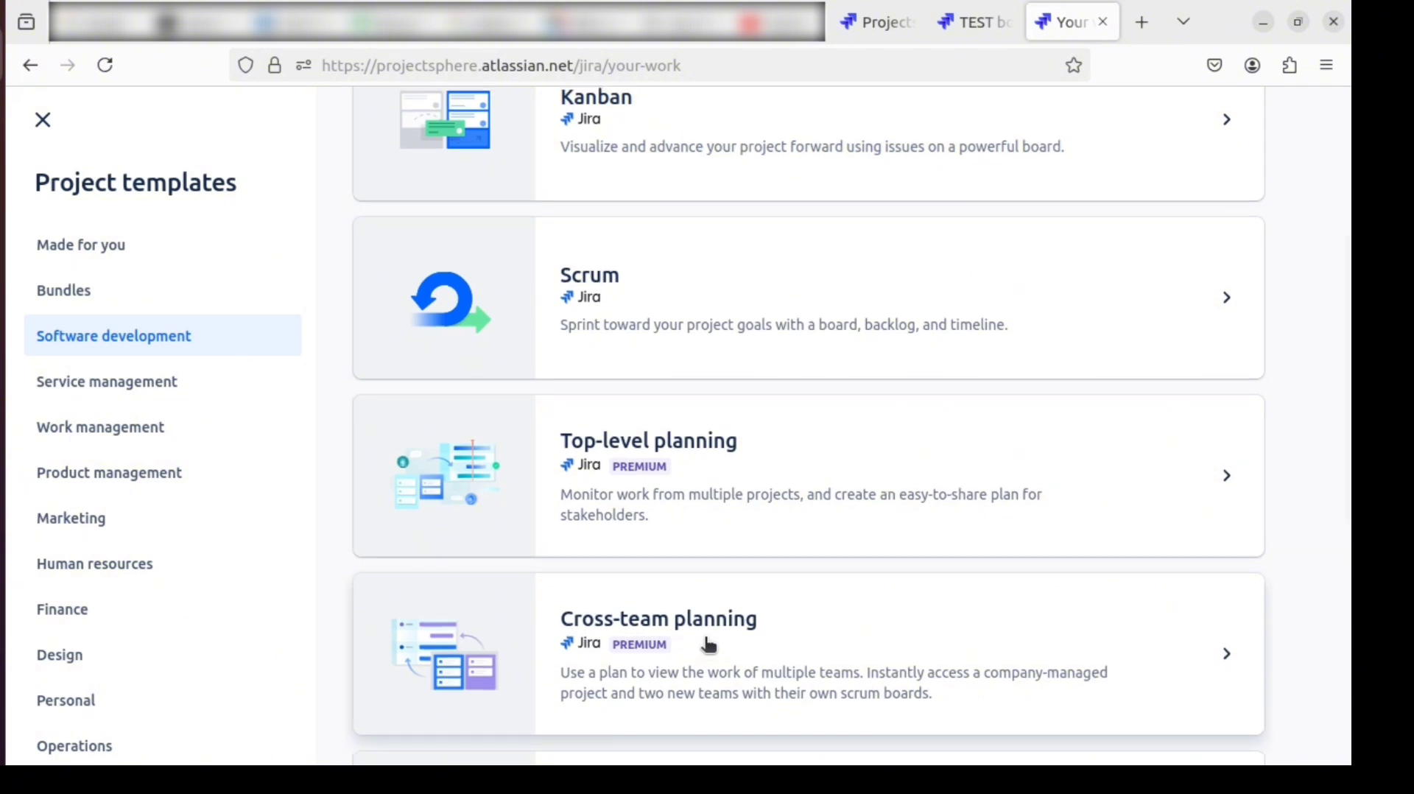
scroll(710, 645, up, 4)
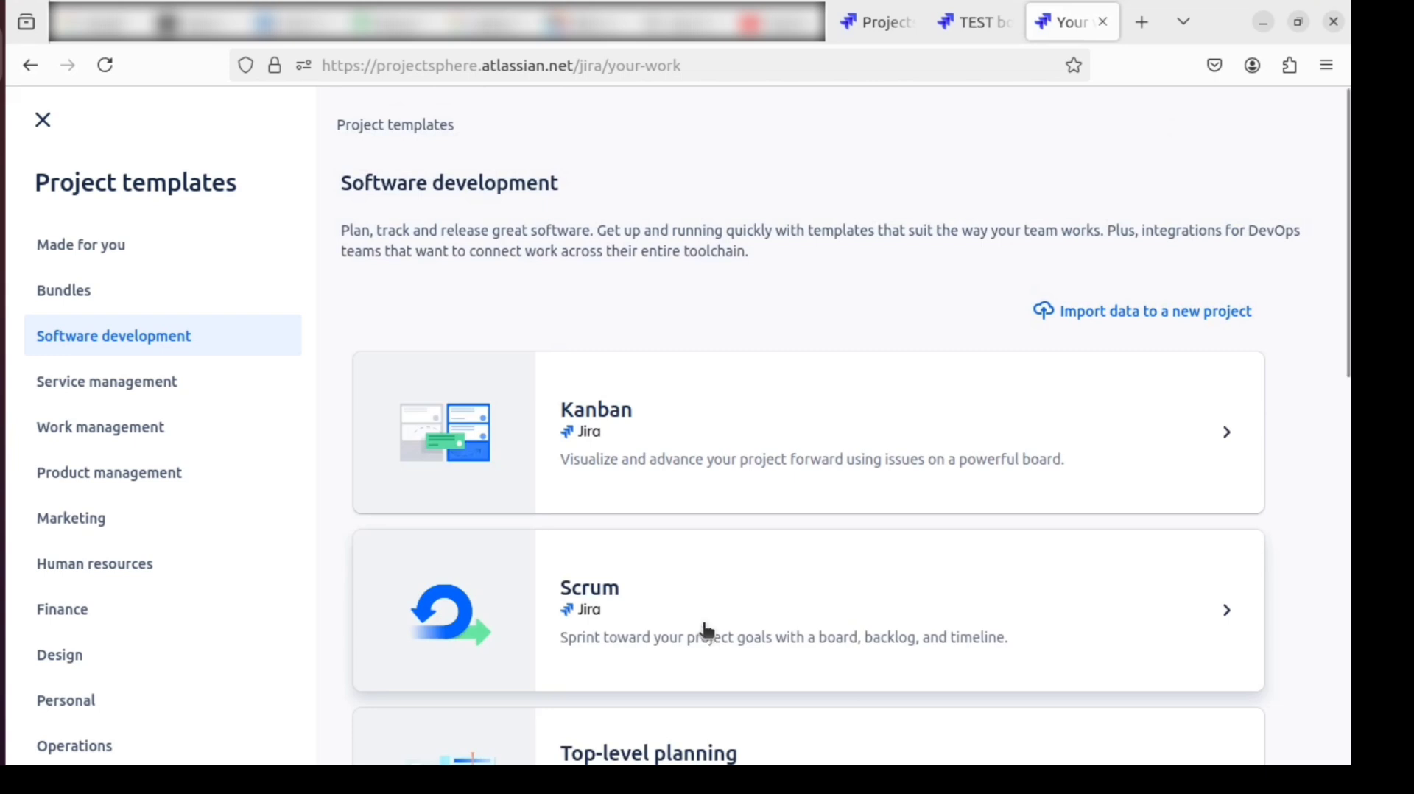
Step: Review the Scrum template's details and use it for the new project
click(707, 635)
scroll(702, 625, down, 8)
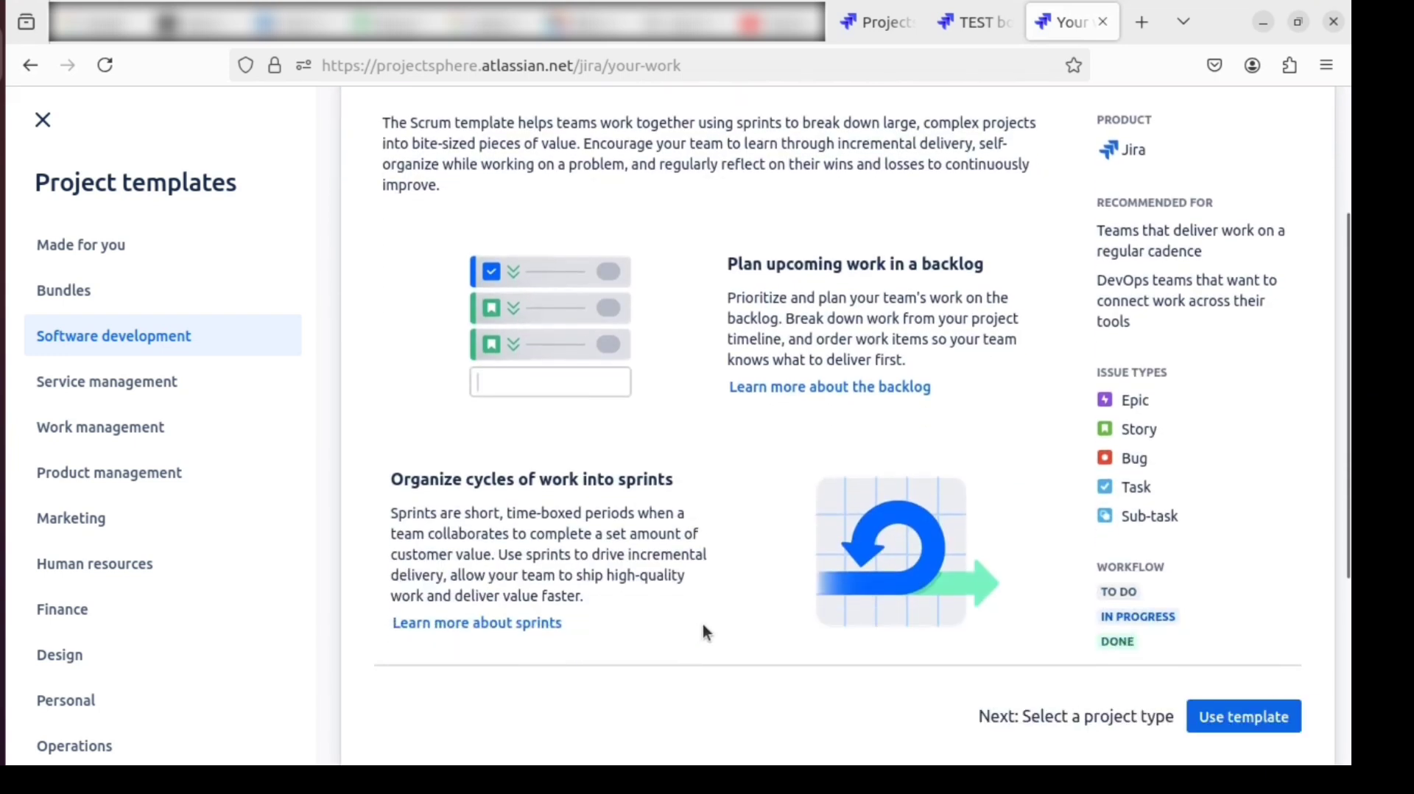
scroll(703, 624, up, 5)
scroll(703, 625, down, 2)
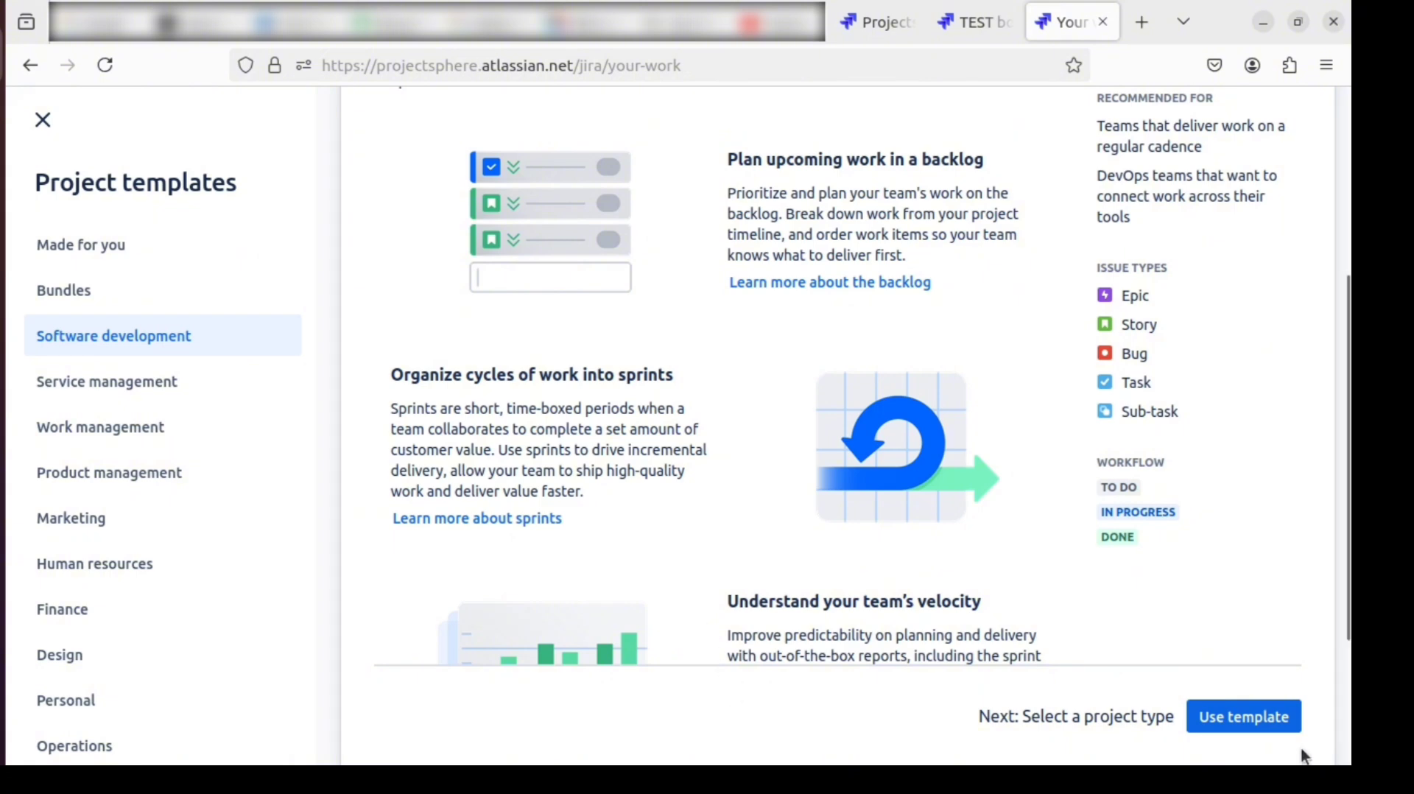
click(1252, 718)
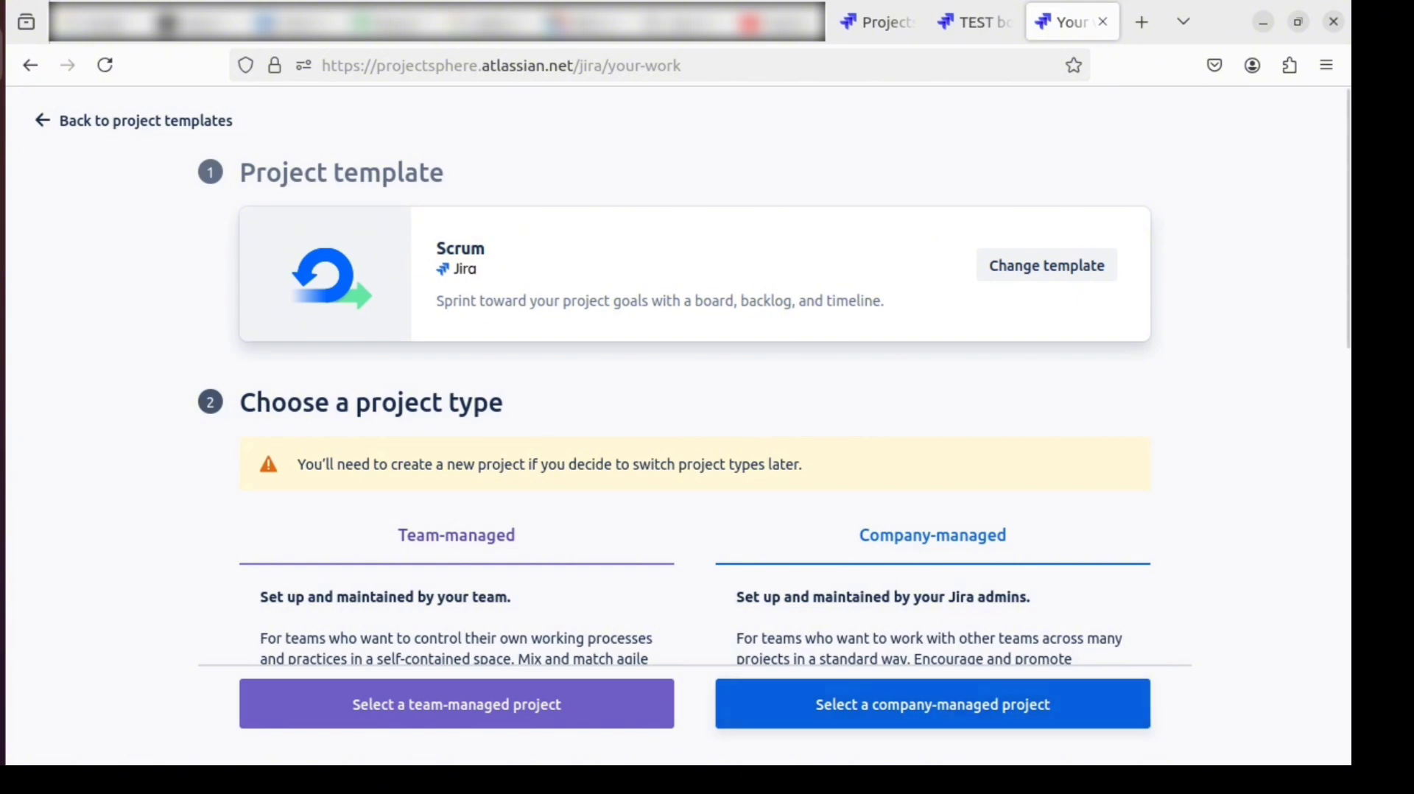
Step: Compare the configuration and features of the team-managed and company-managed project types
scroll(622, 582, down, 3)
scroll(623, 585, down, 3)
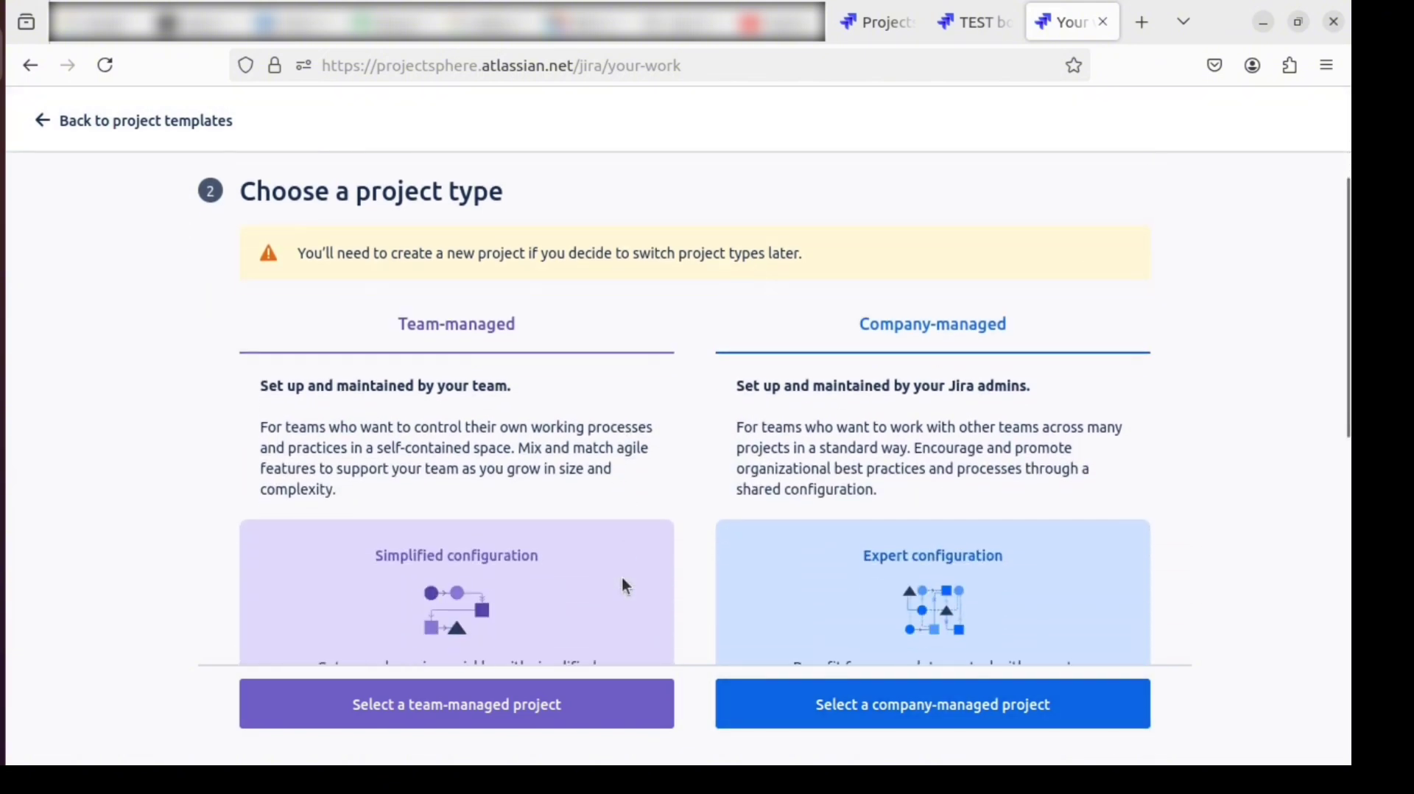
scroll(622, 580, down, 5)
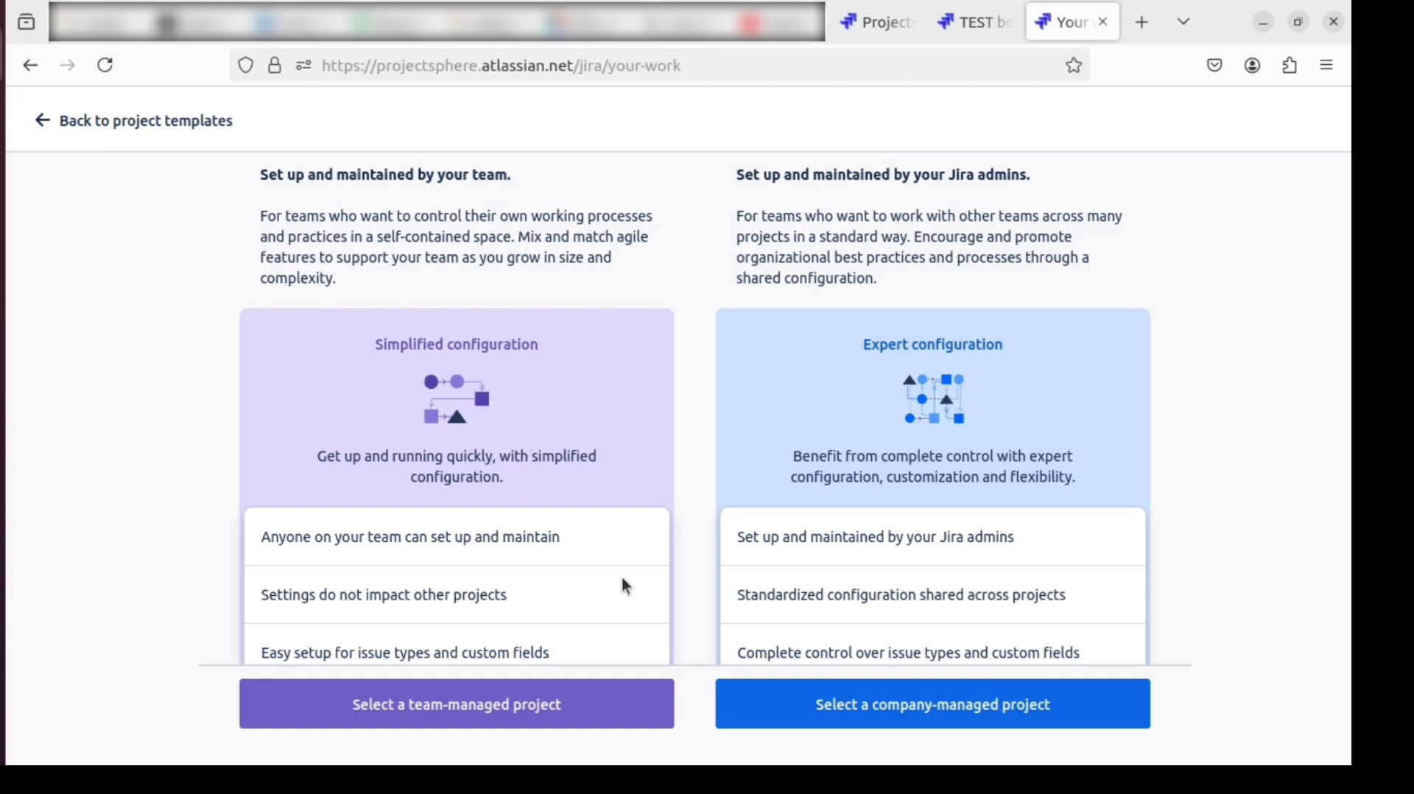
scroll(654, 561, down, 6)
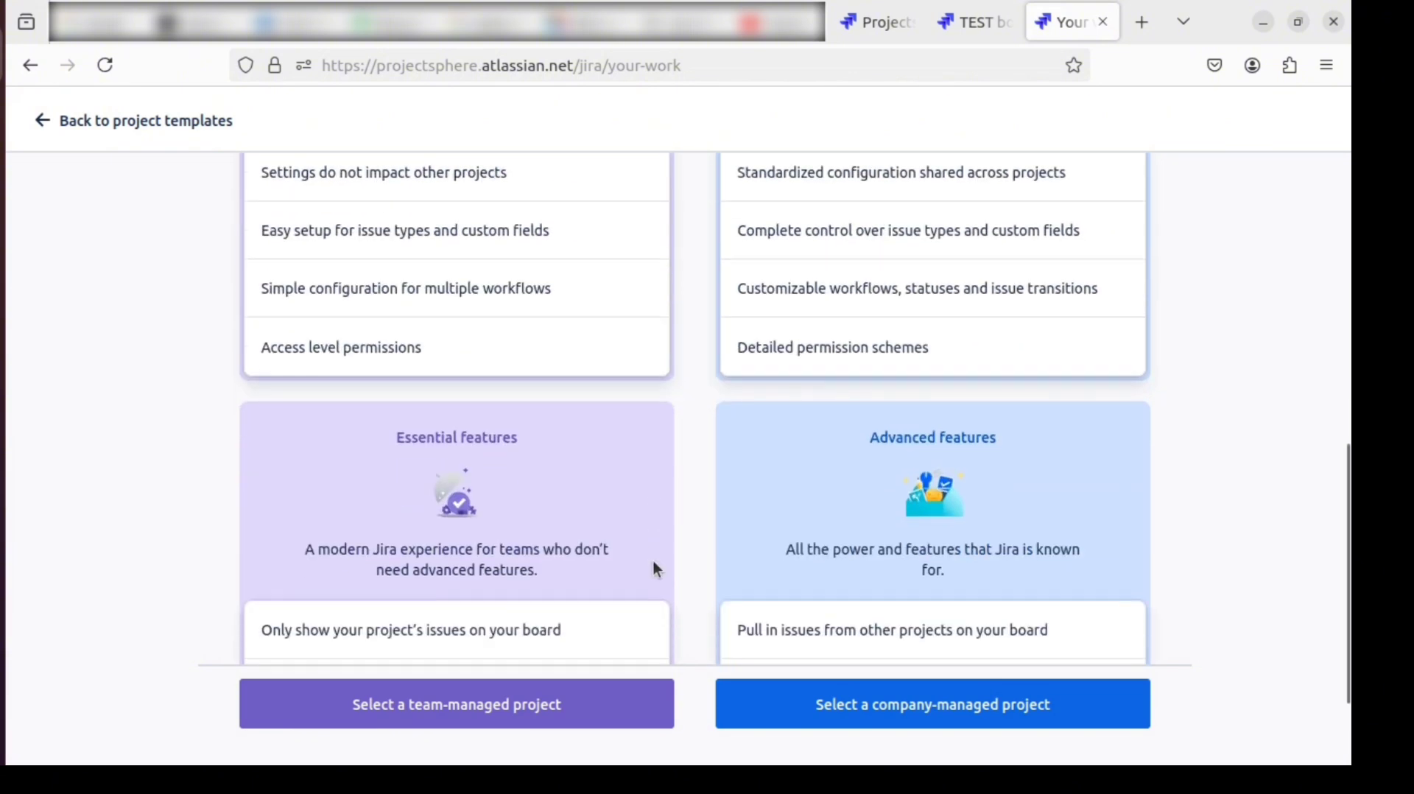
scroll(652, 560, up, 4)
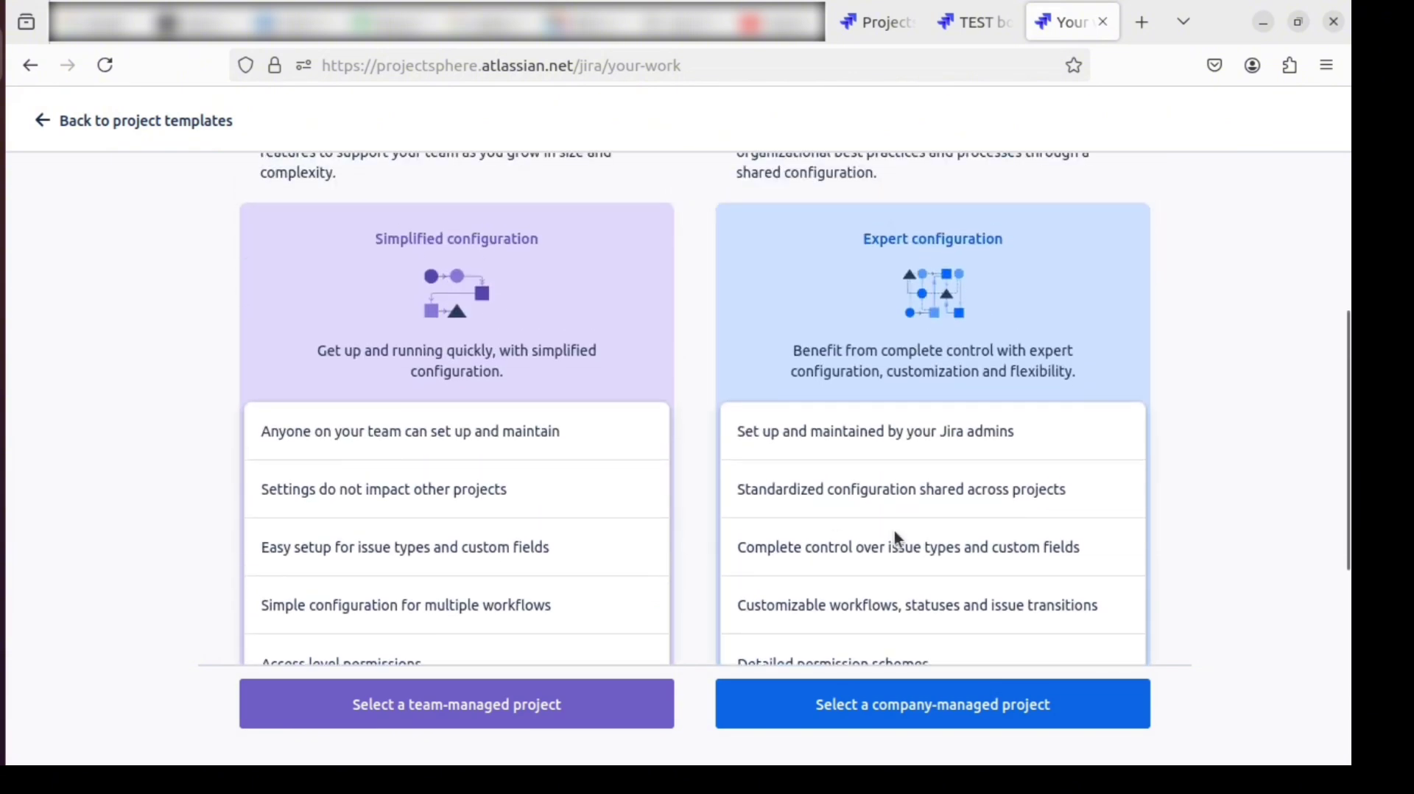
scroll(973, 385, up, 5)
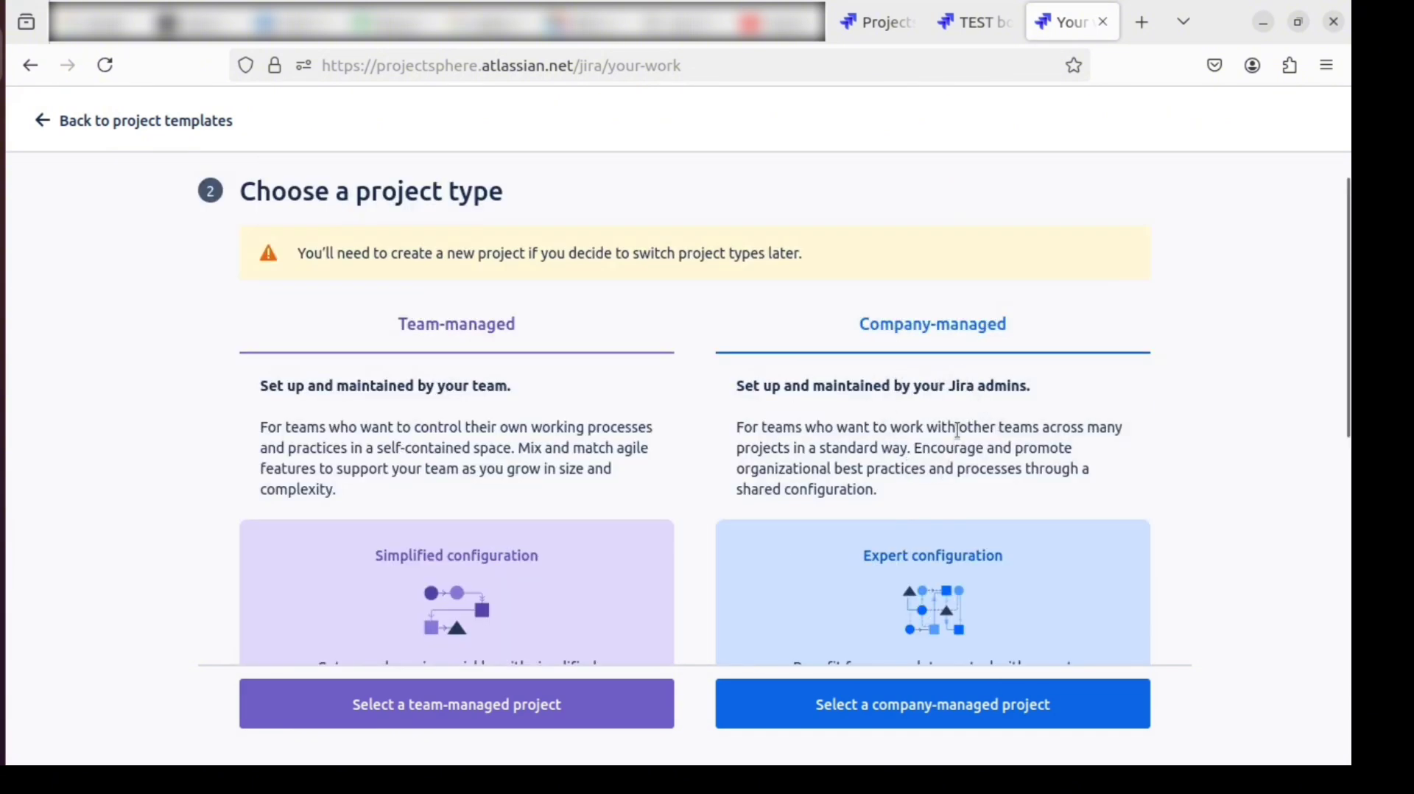
scroll(879, 471, down, 3)
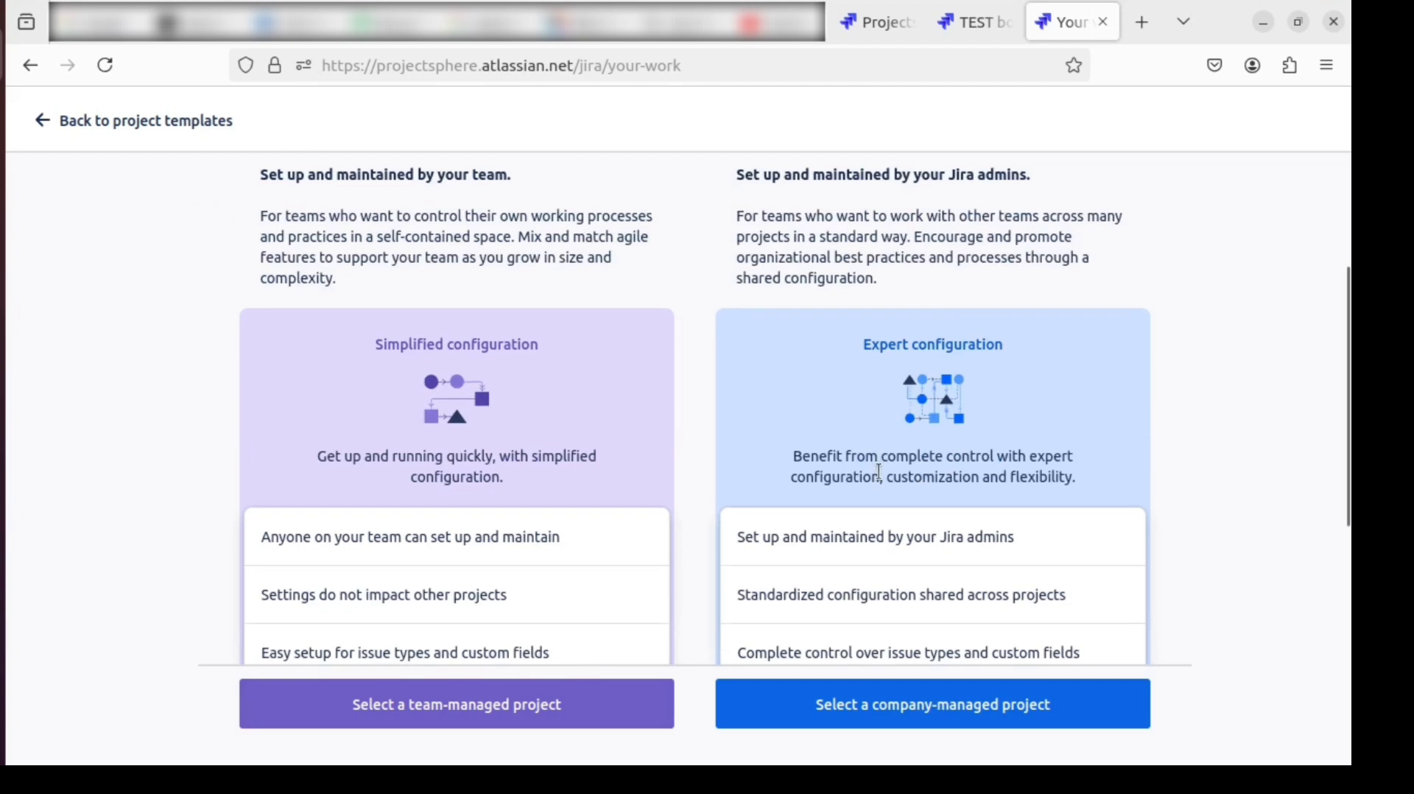
scroll(879, 471, down, 2)
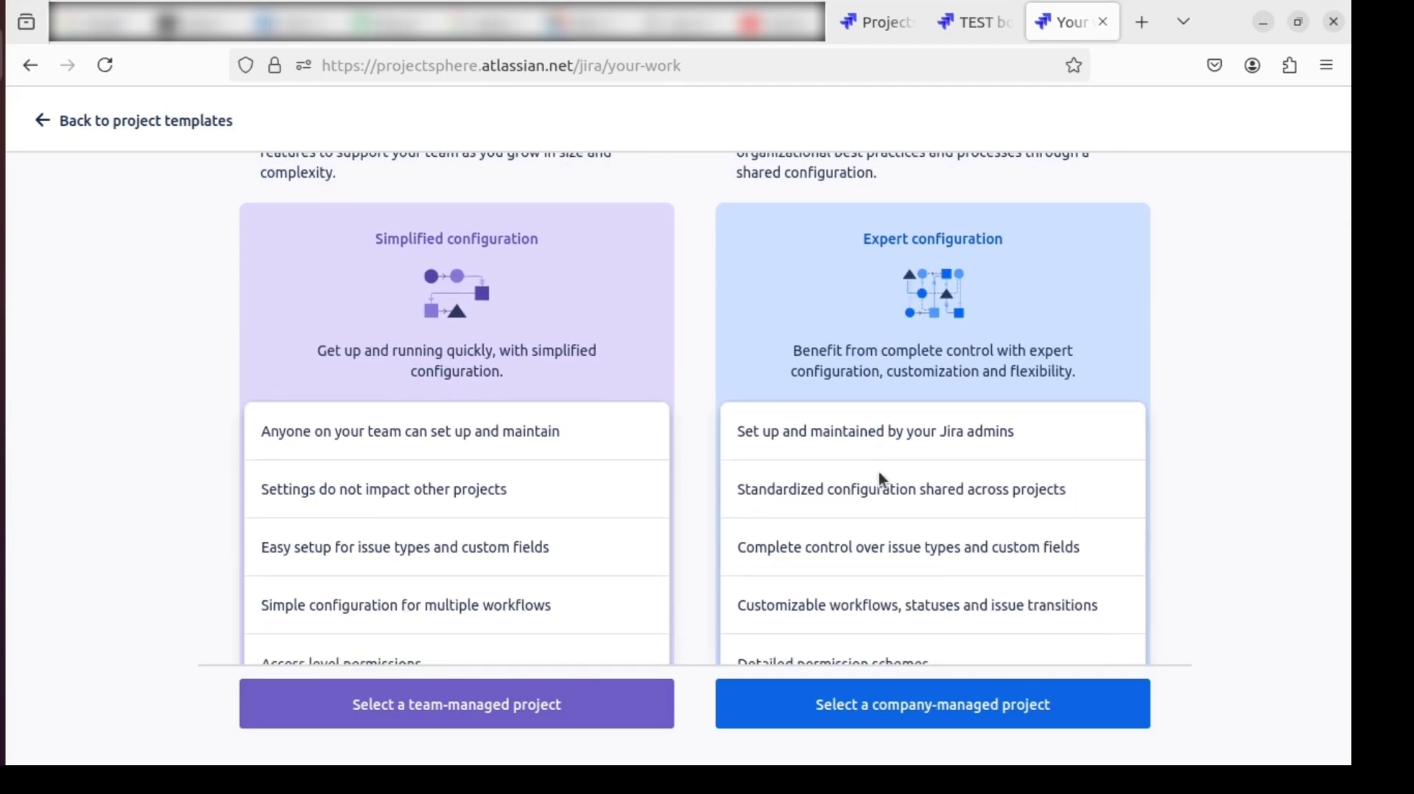
scroll(879, 475, down, 2)
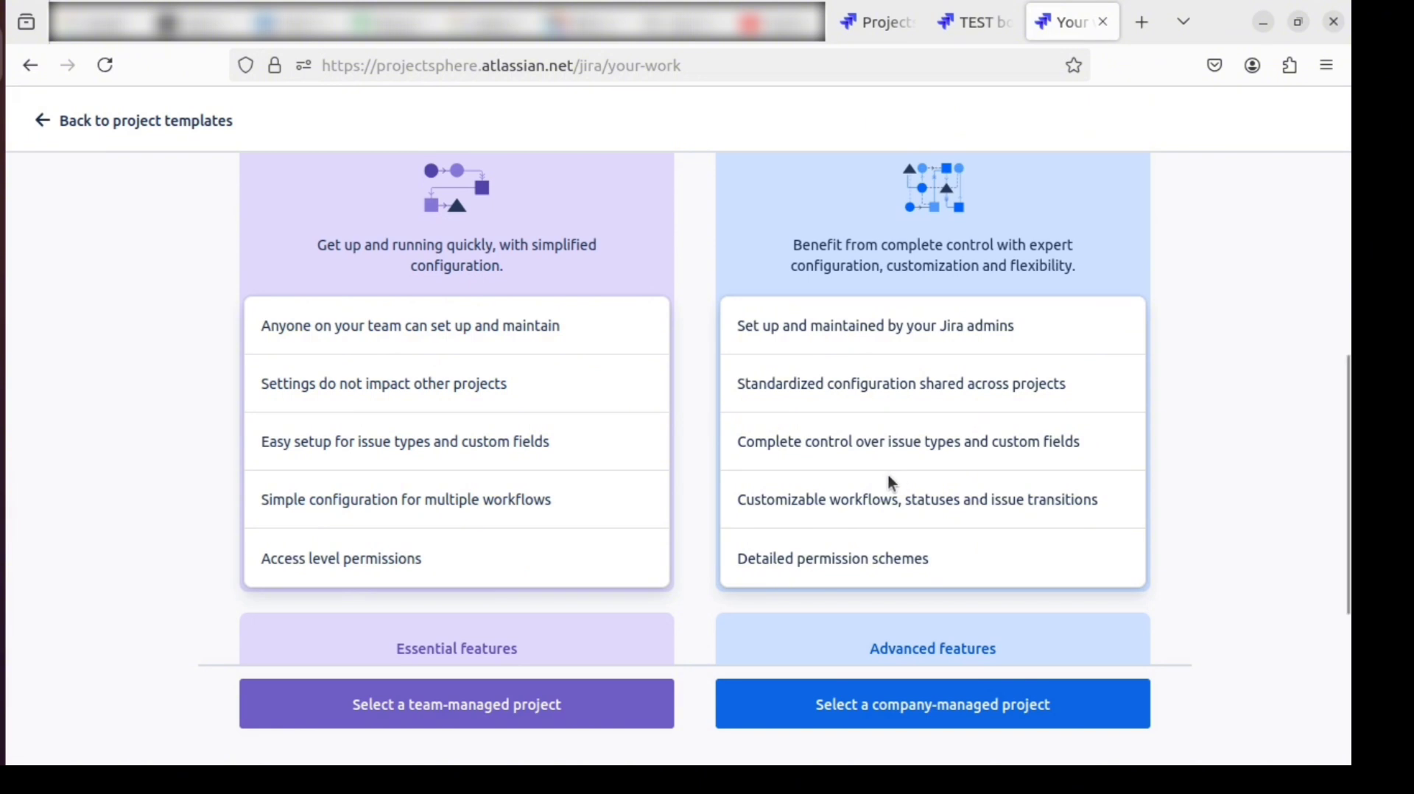
Step: Create the project as team-managed with the name "test project12", continuing without connecting a Confluence space
click(428, 715)
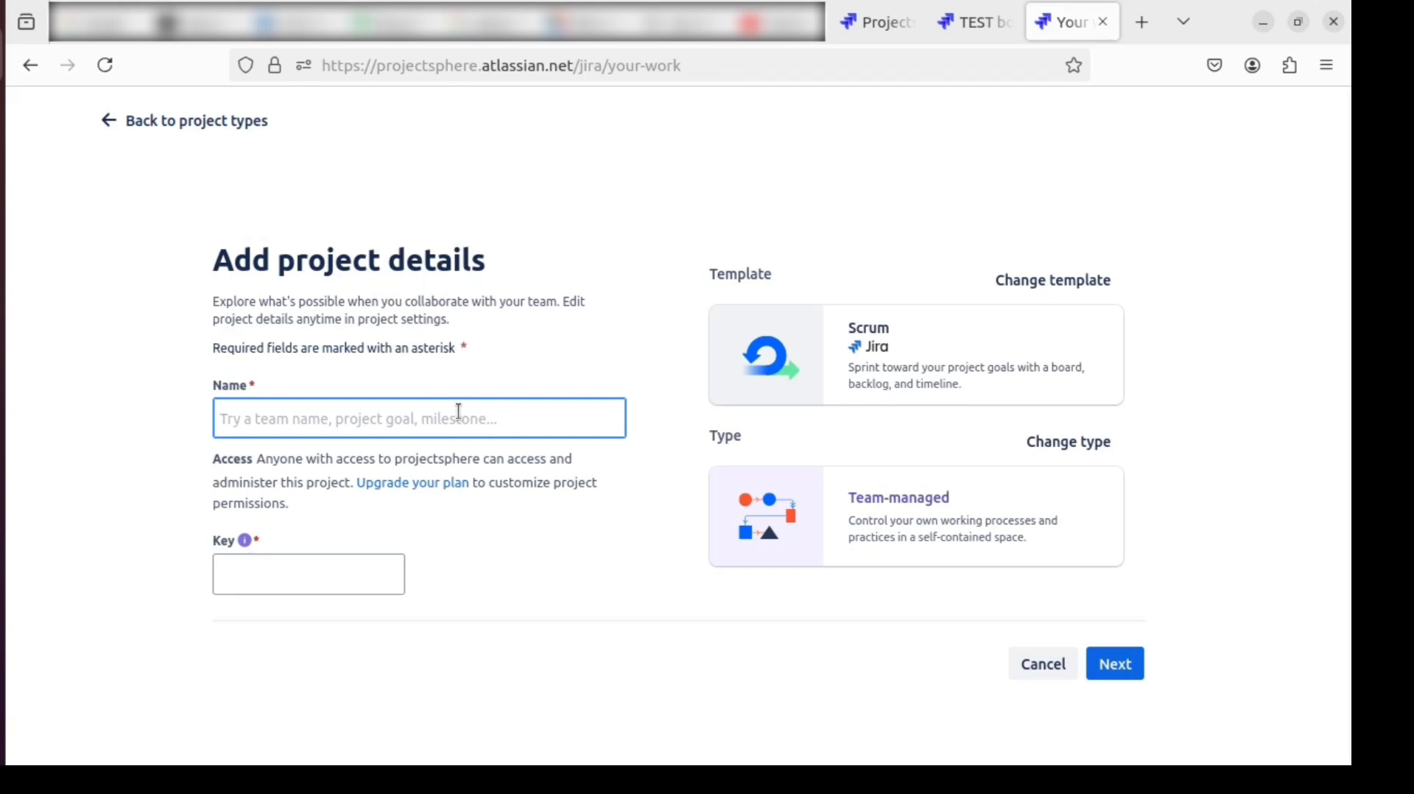
text(tes)
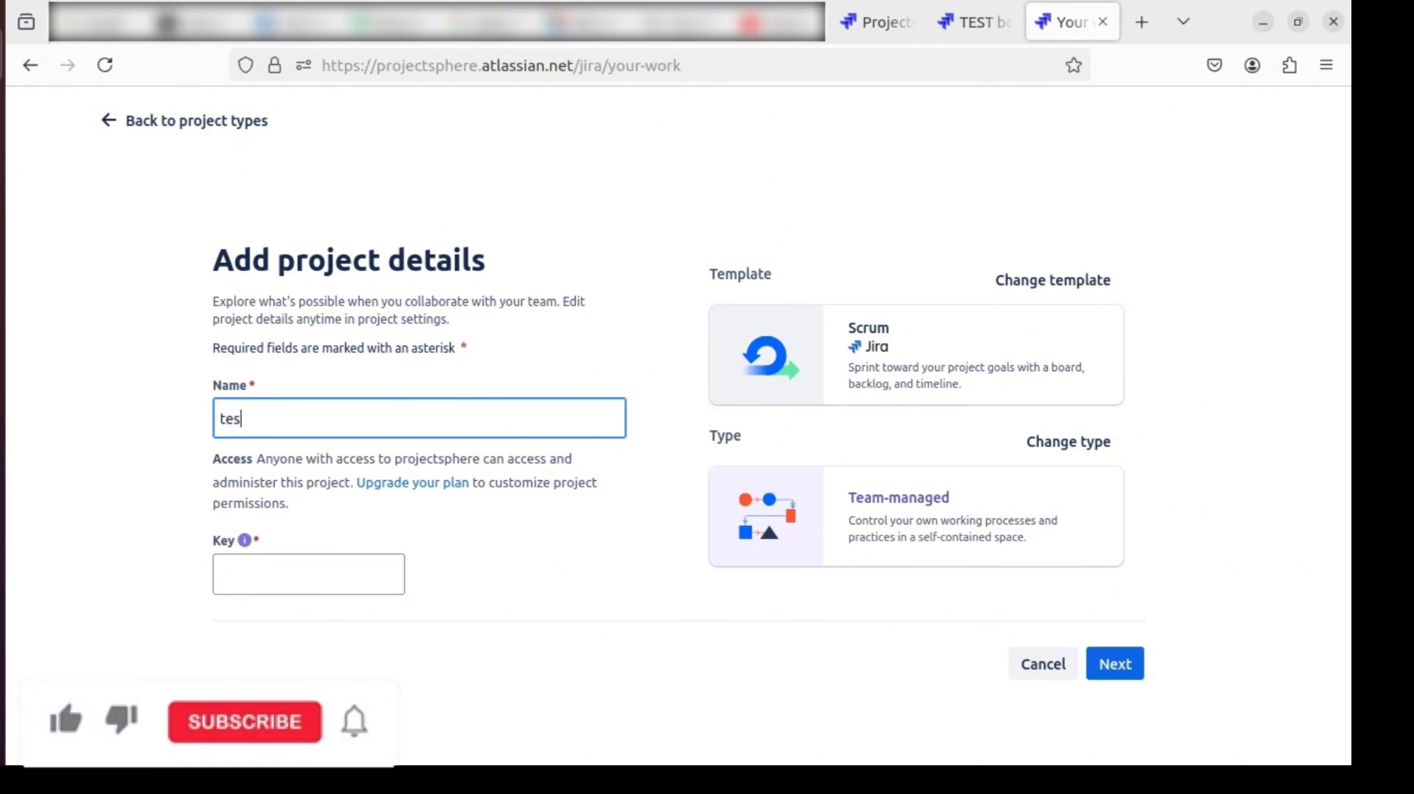
text(t pr)
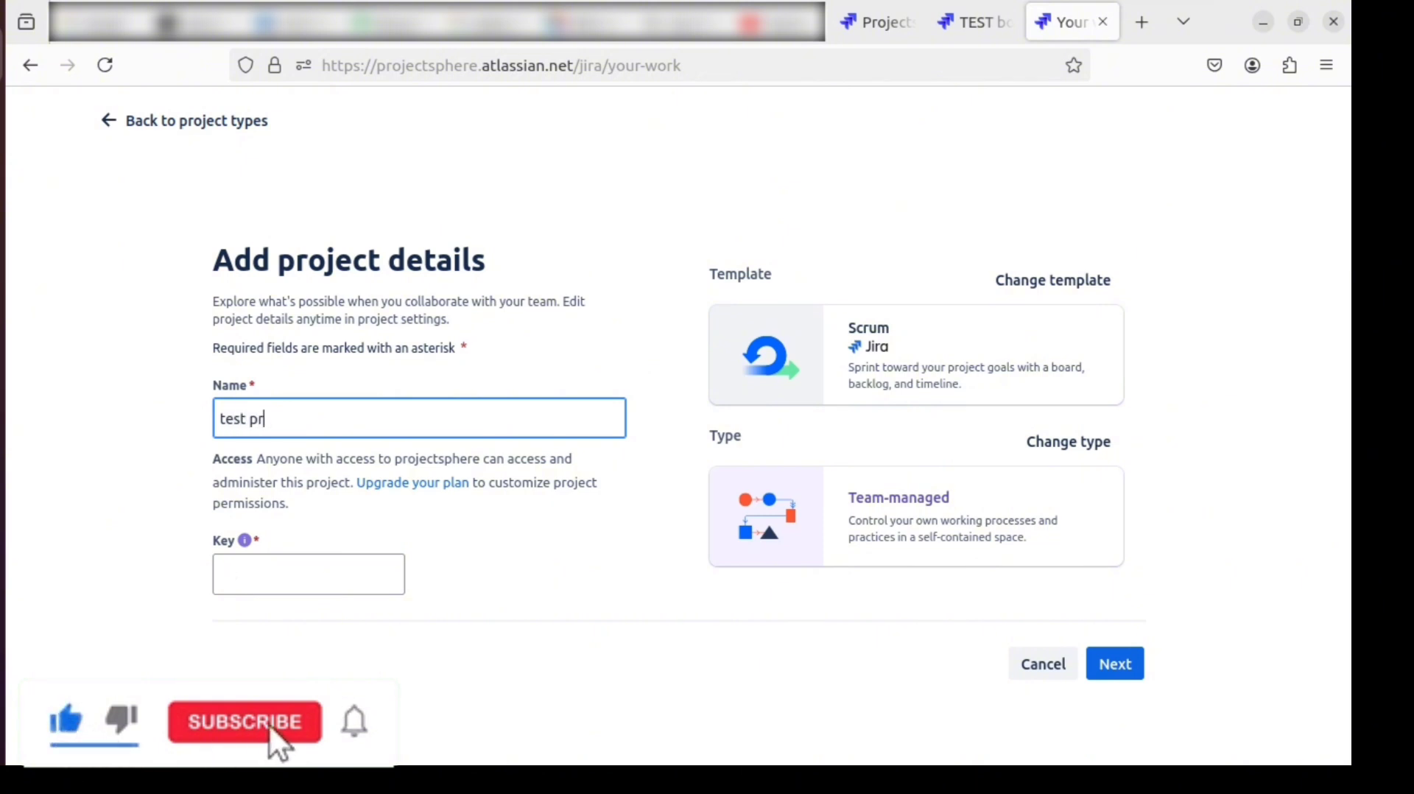
text(ojec)
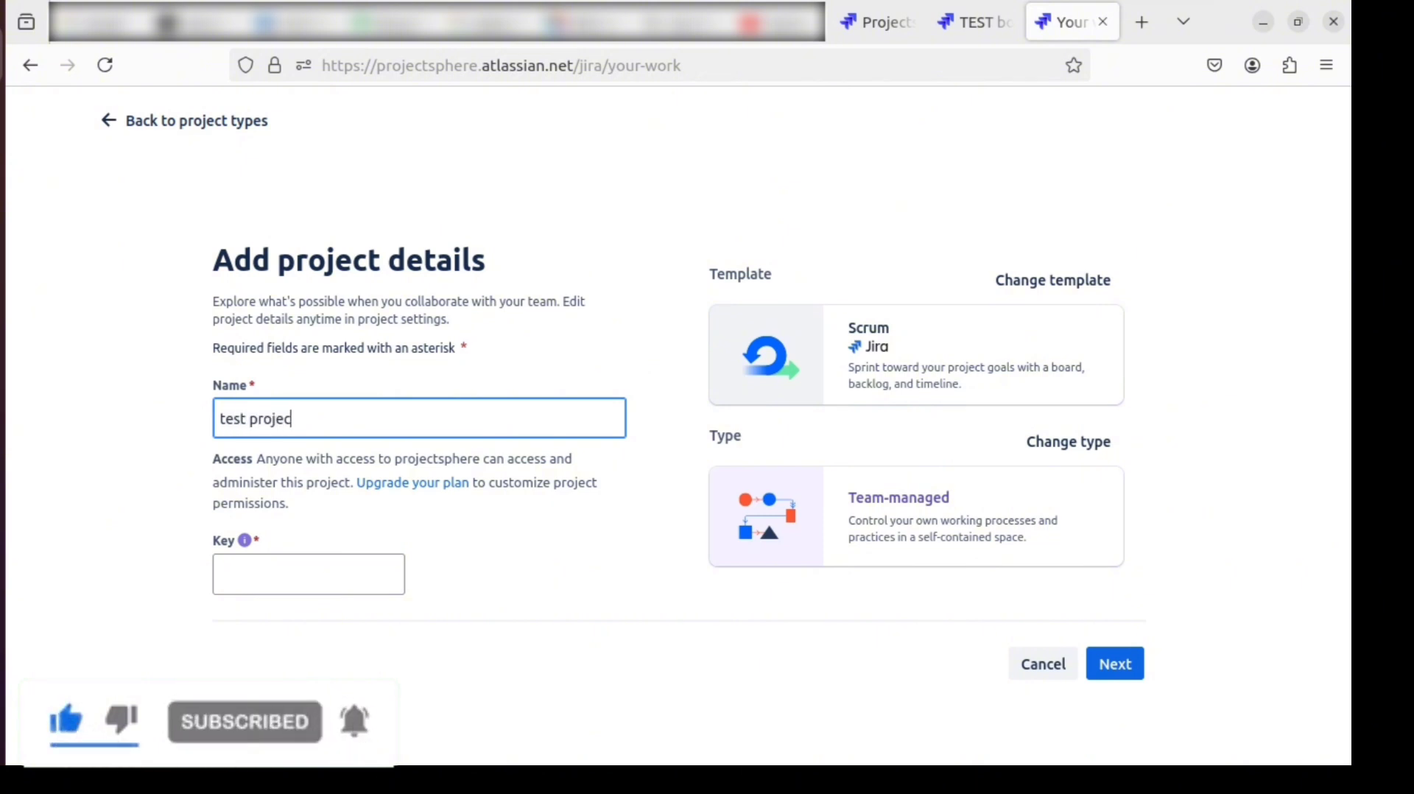
text(t1)
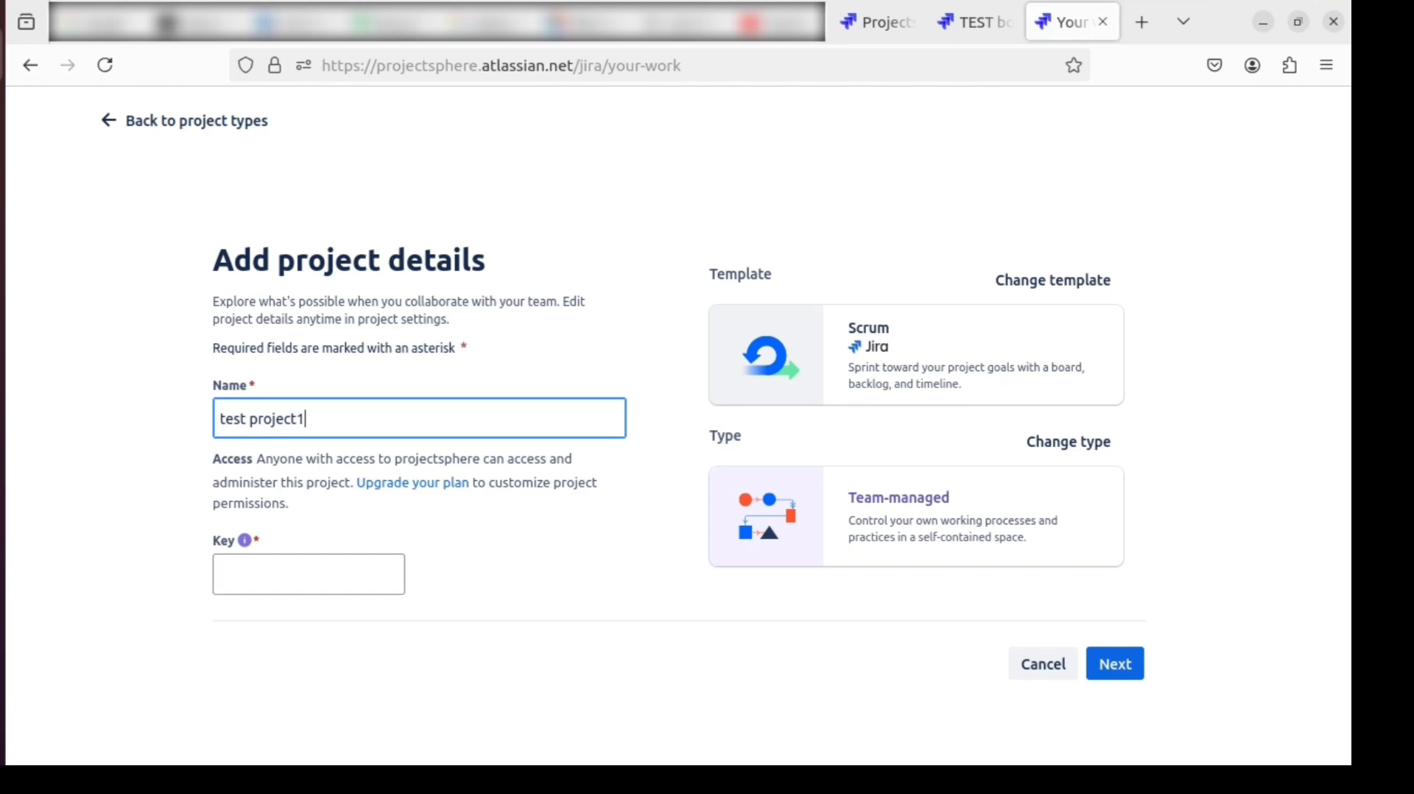
text(2)
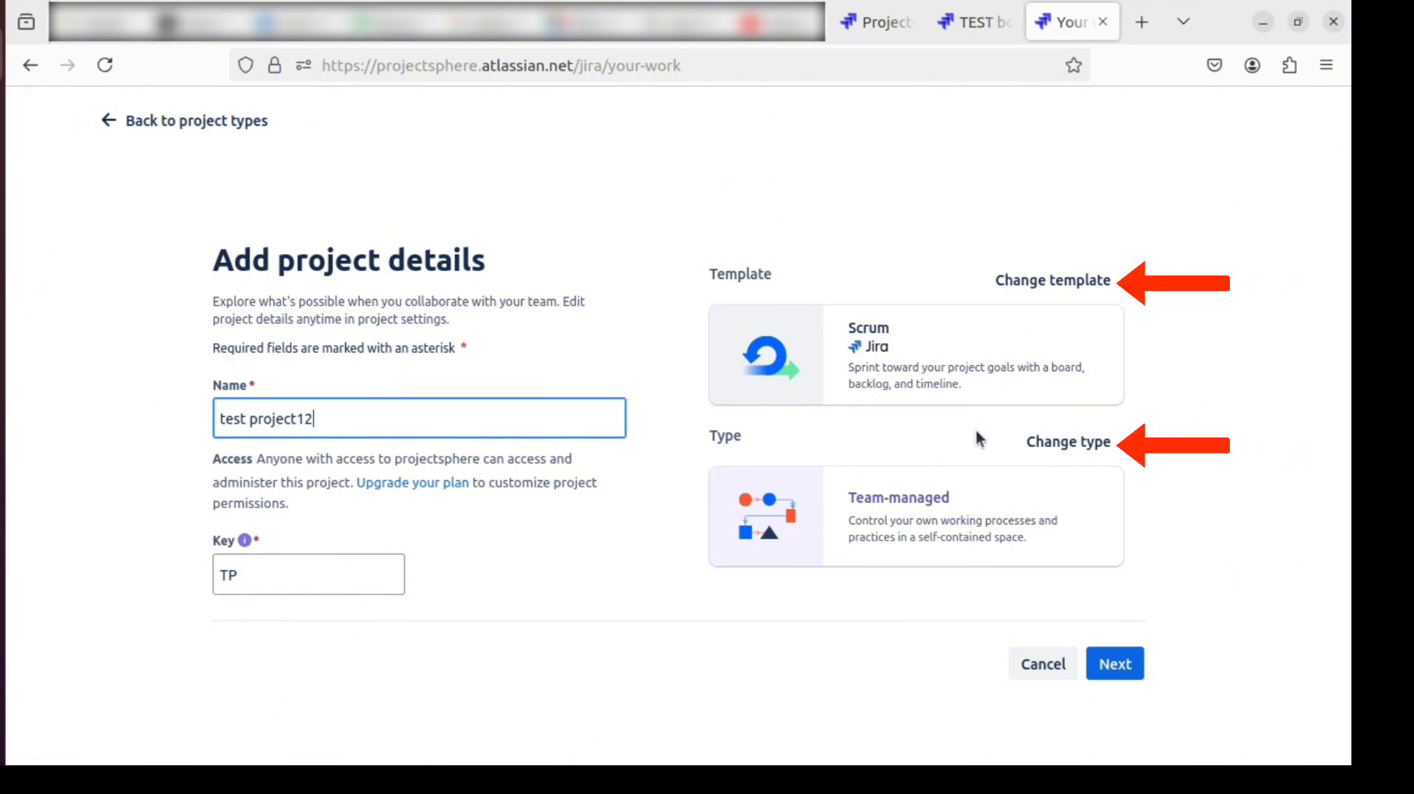
click(1126, 668)
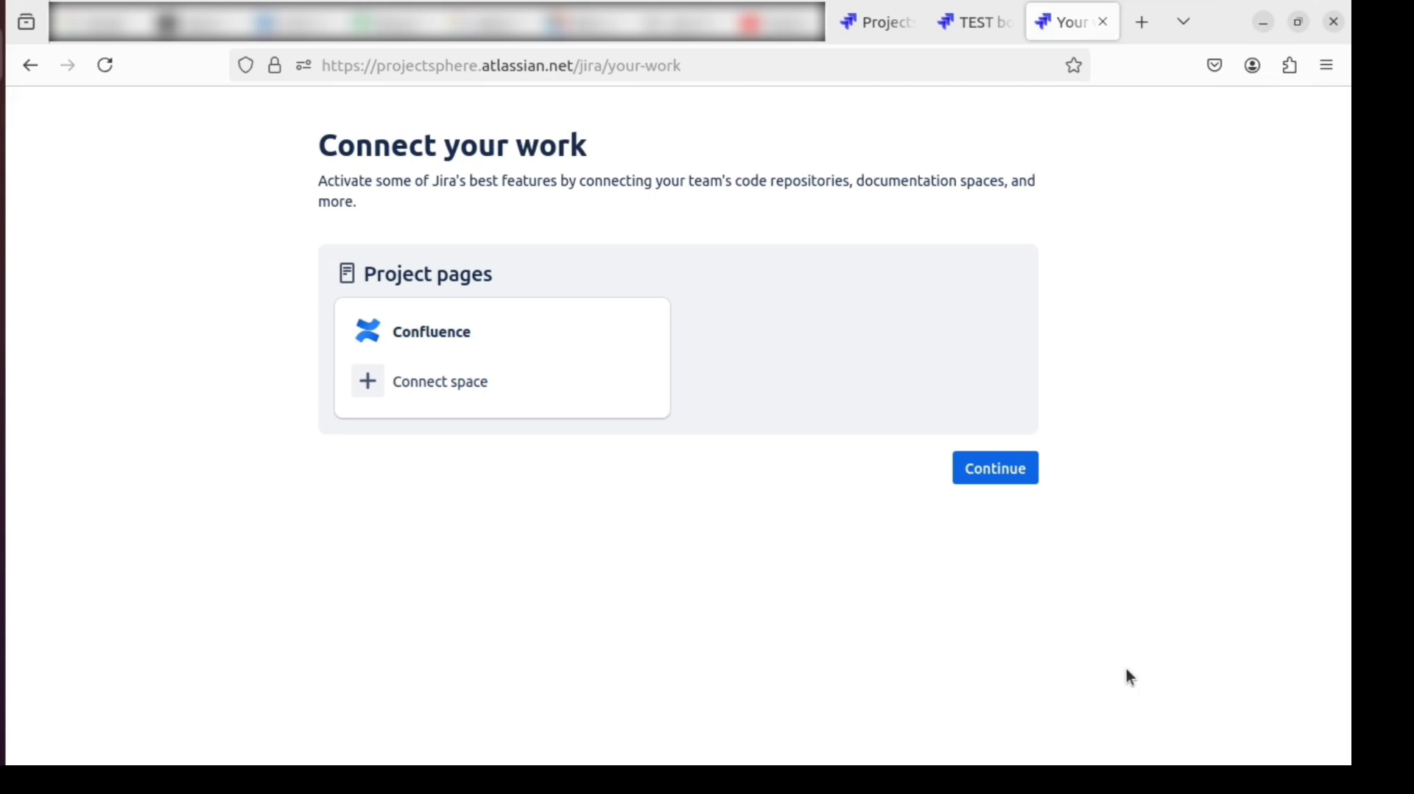
click(1007, 484)
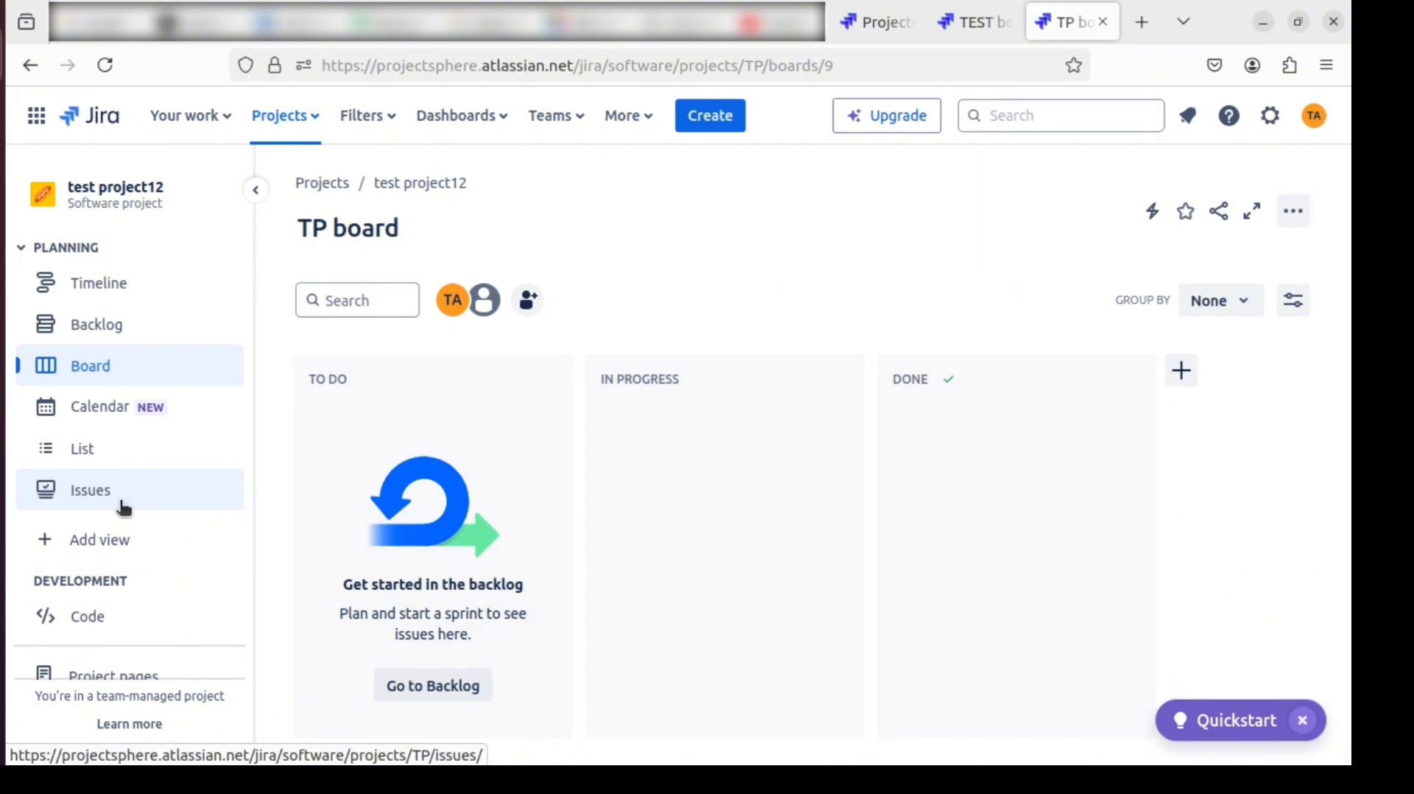
Step: Turn off the Project pages view for test project12 and review the project's available views
click(116, 546)
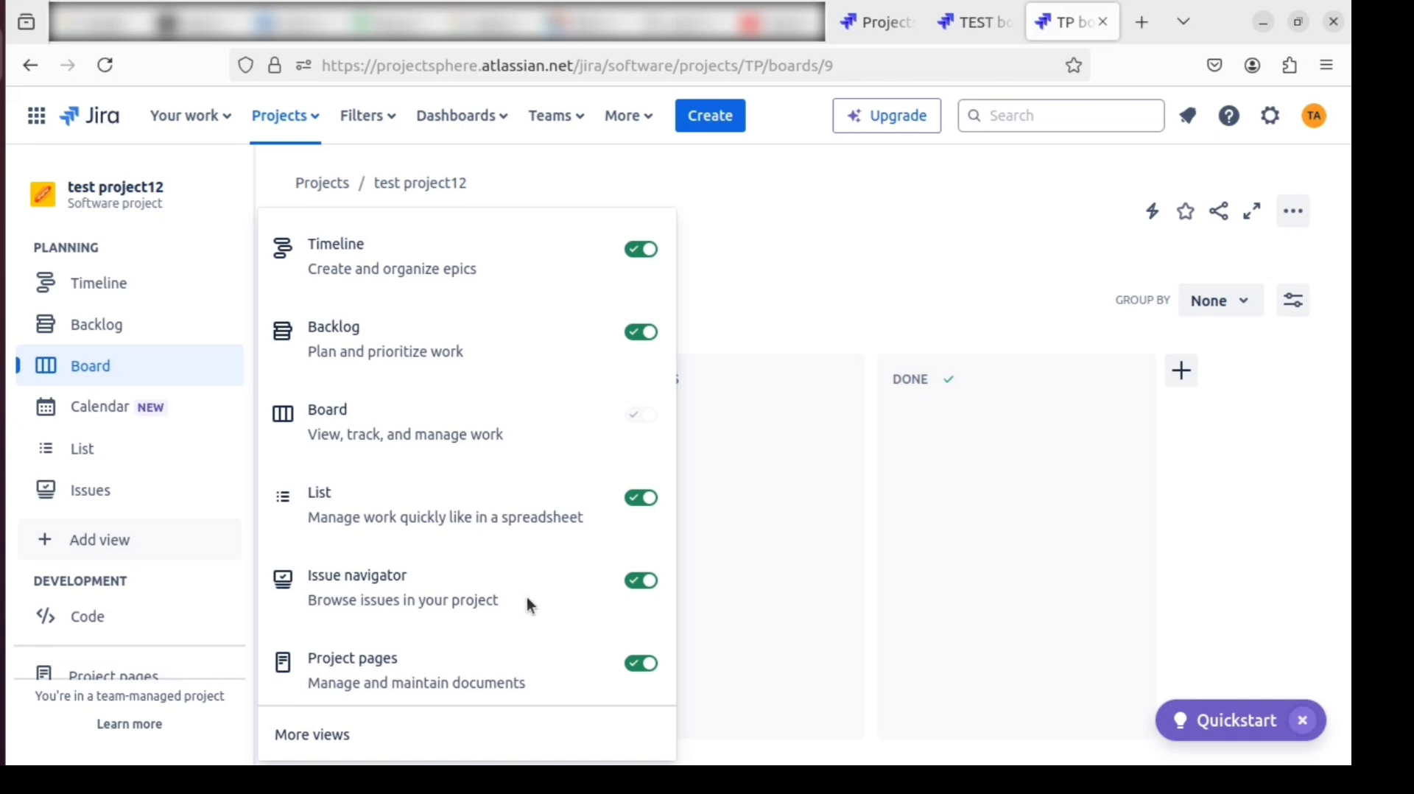
click(652, 663)
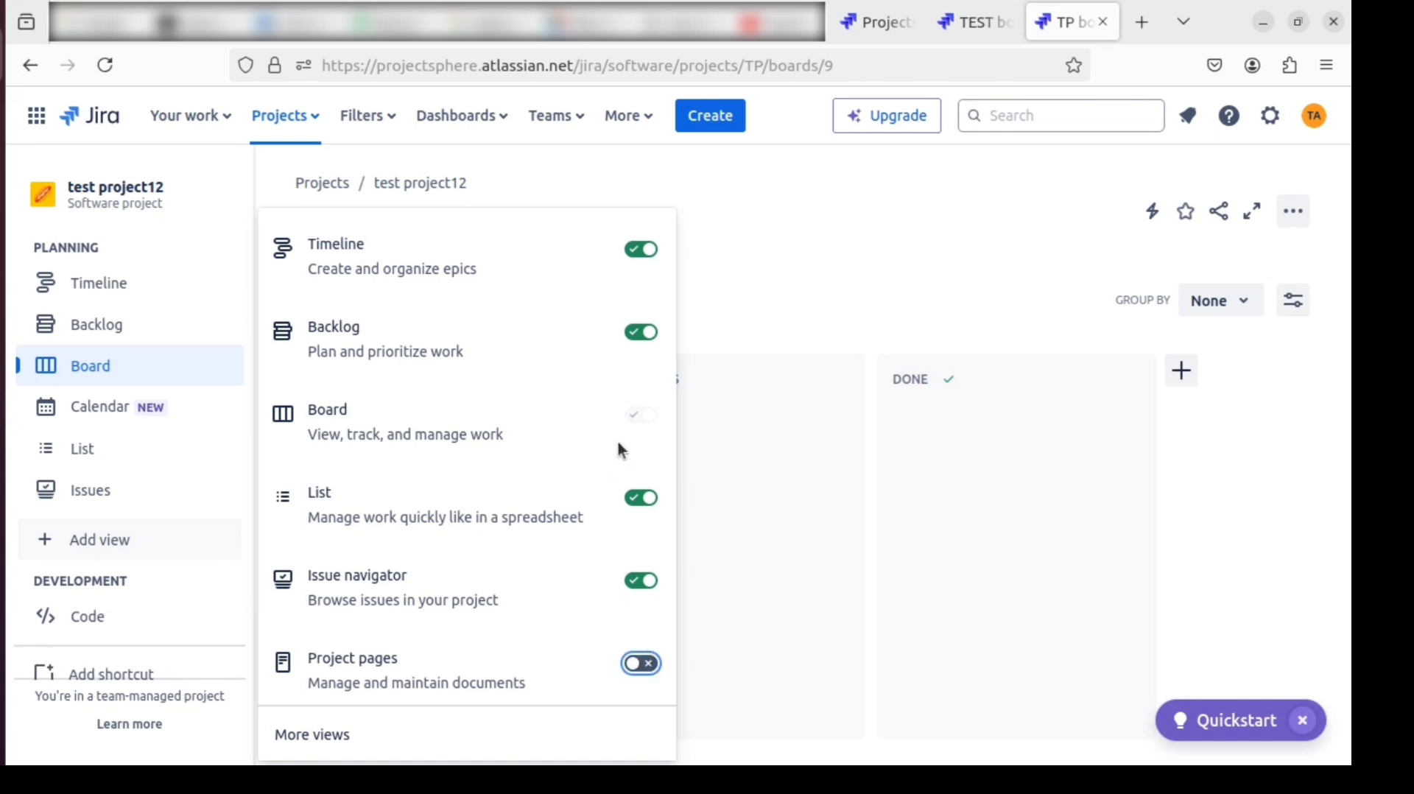
click(724, 321)
scroll(173, 625, down, 2)
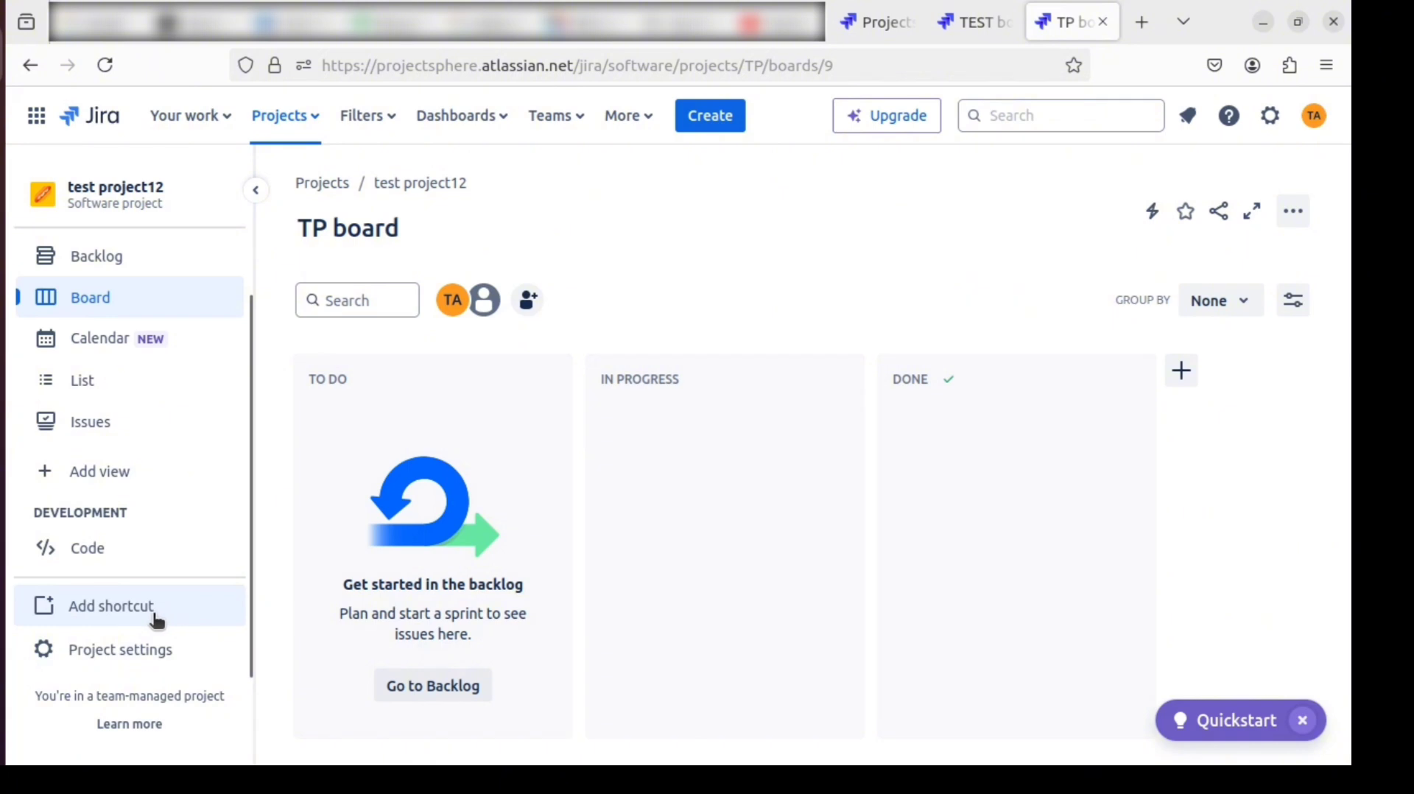
click(144, 481)
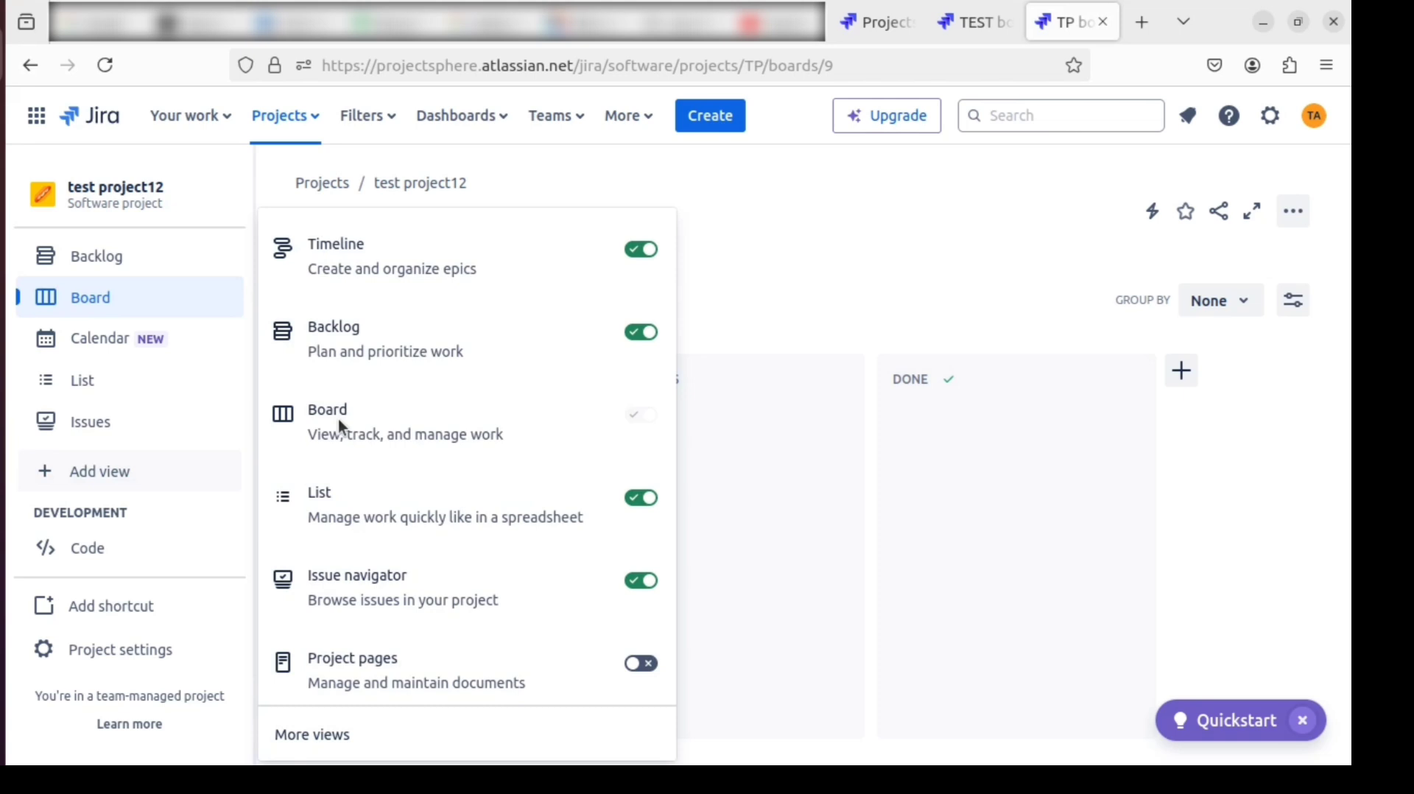
click(729, 283)
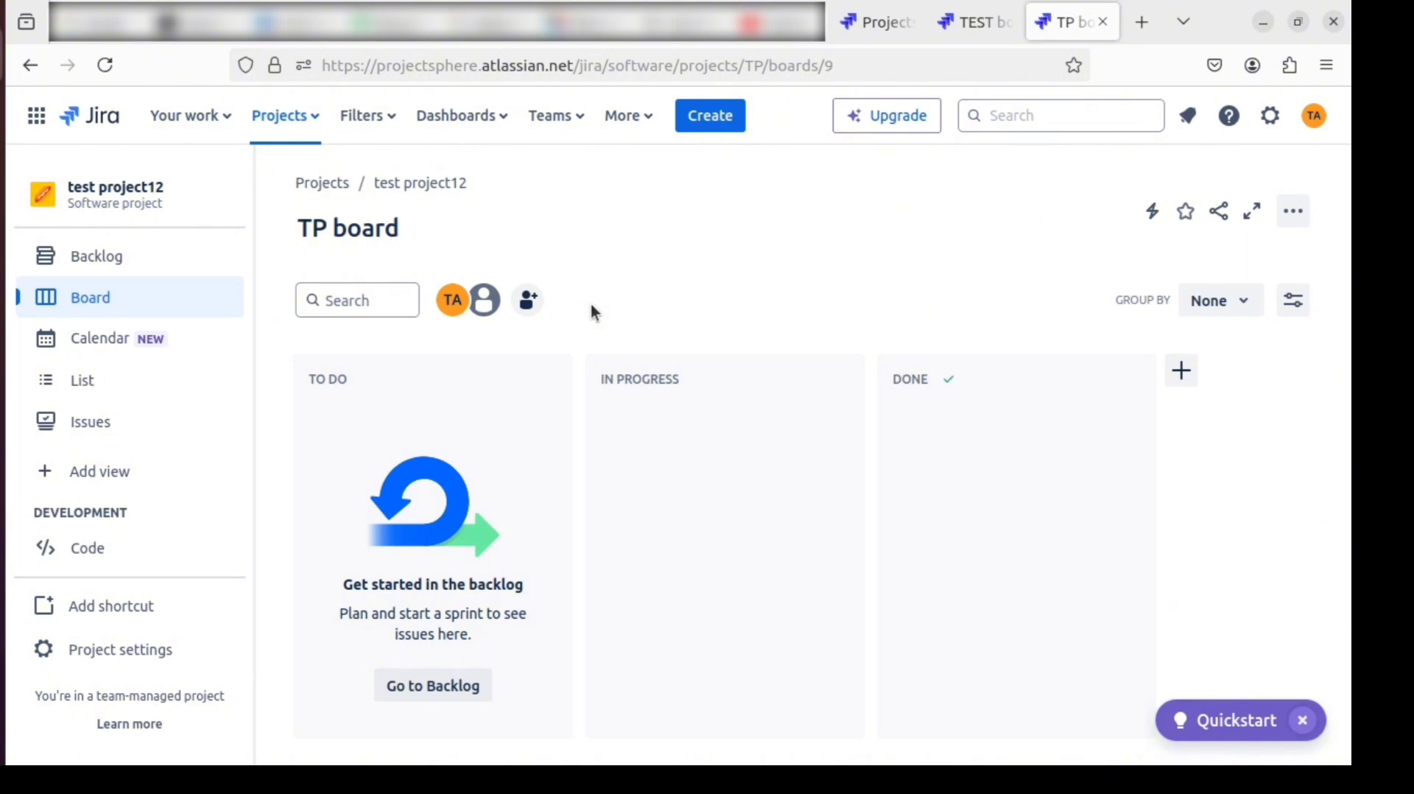
Step: Start creating another project with the Scrum template from the Software development category
click(315, 119)
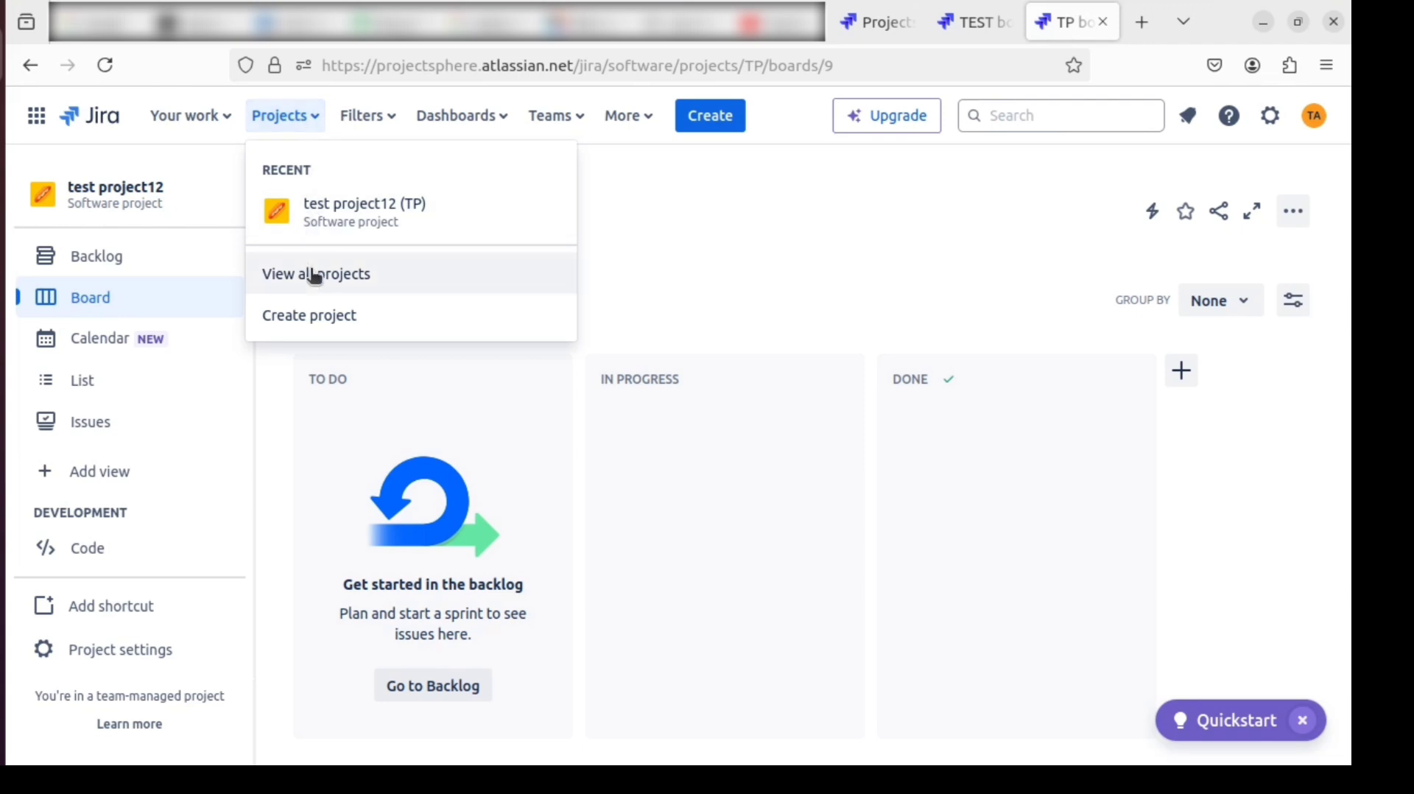
click(325, 321)
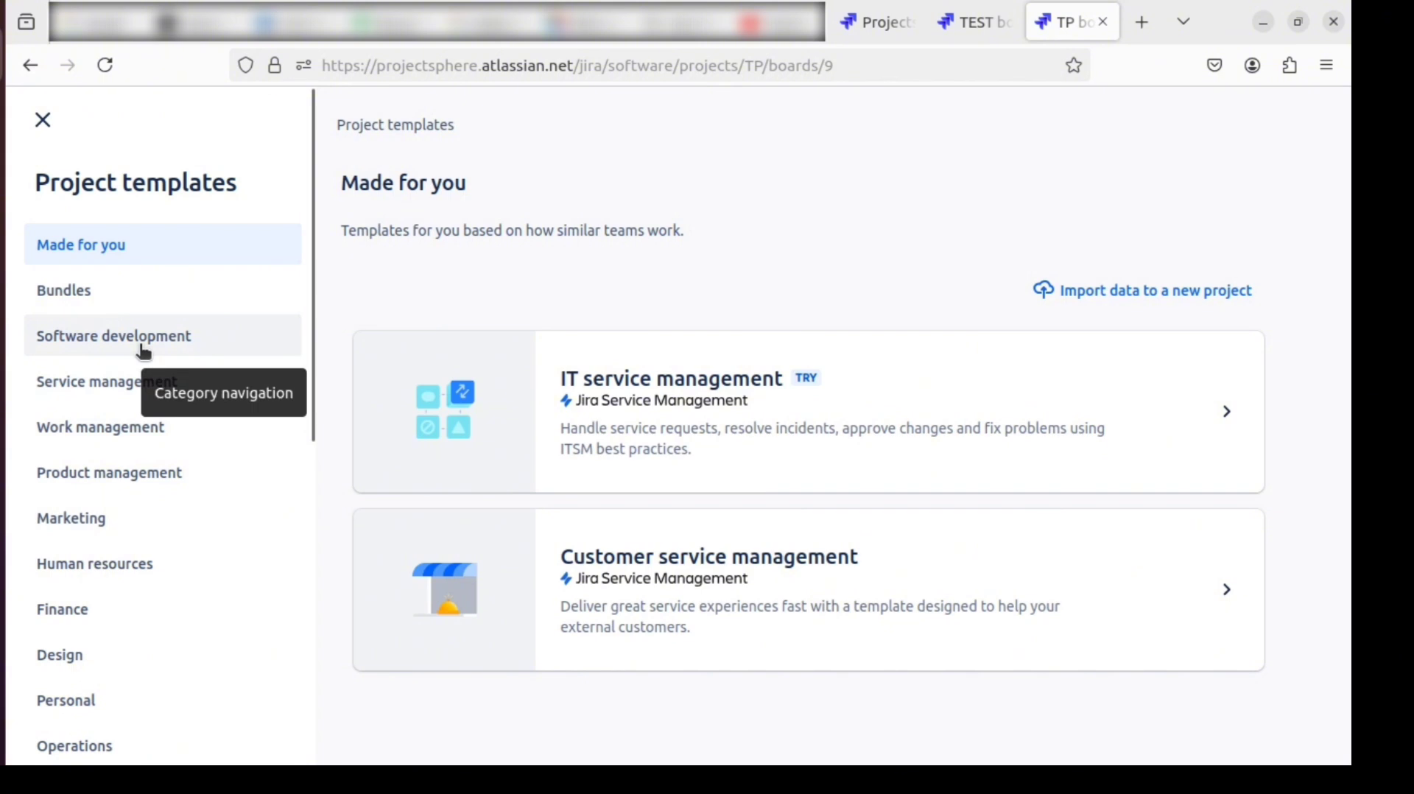
click(144, 351)
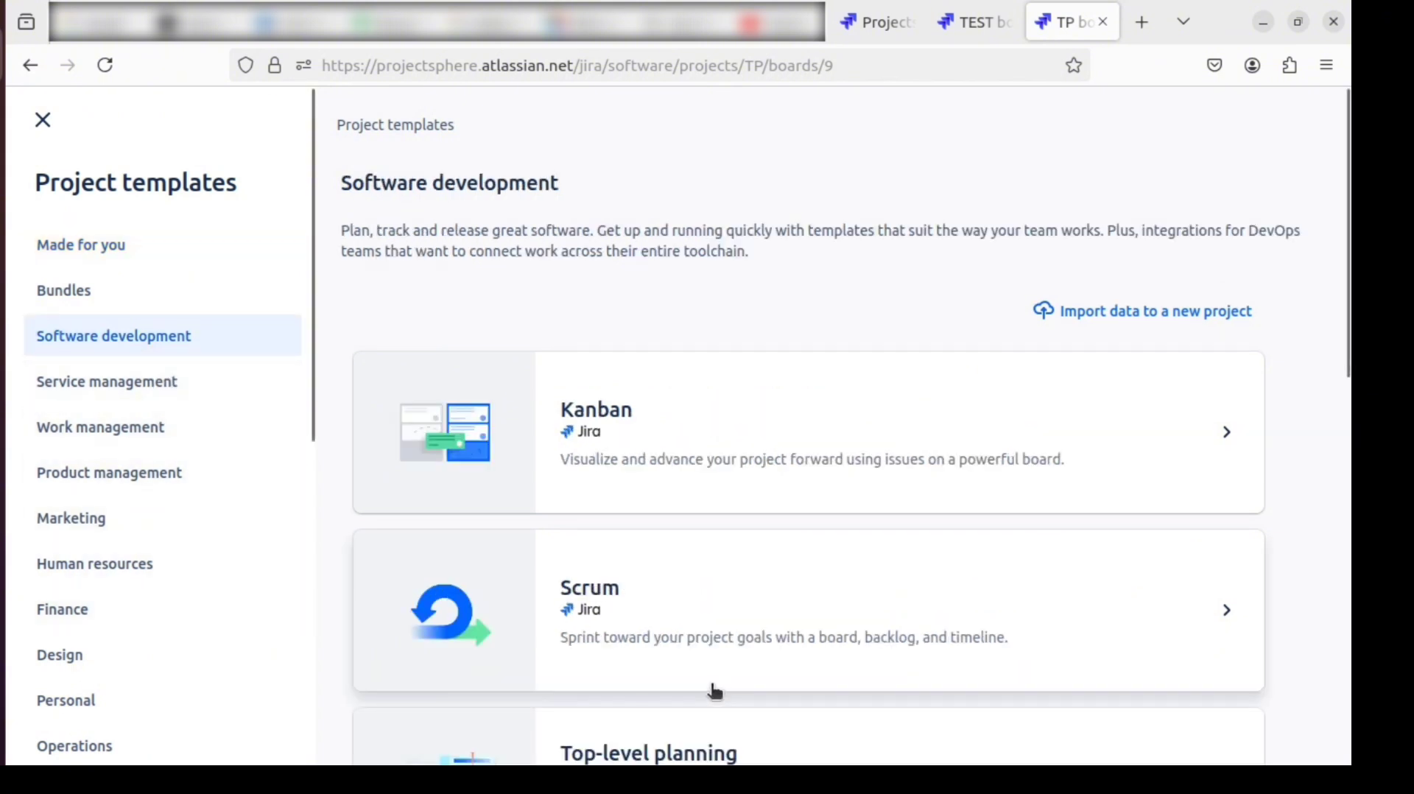
click(730, 624)
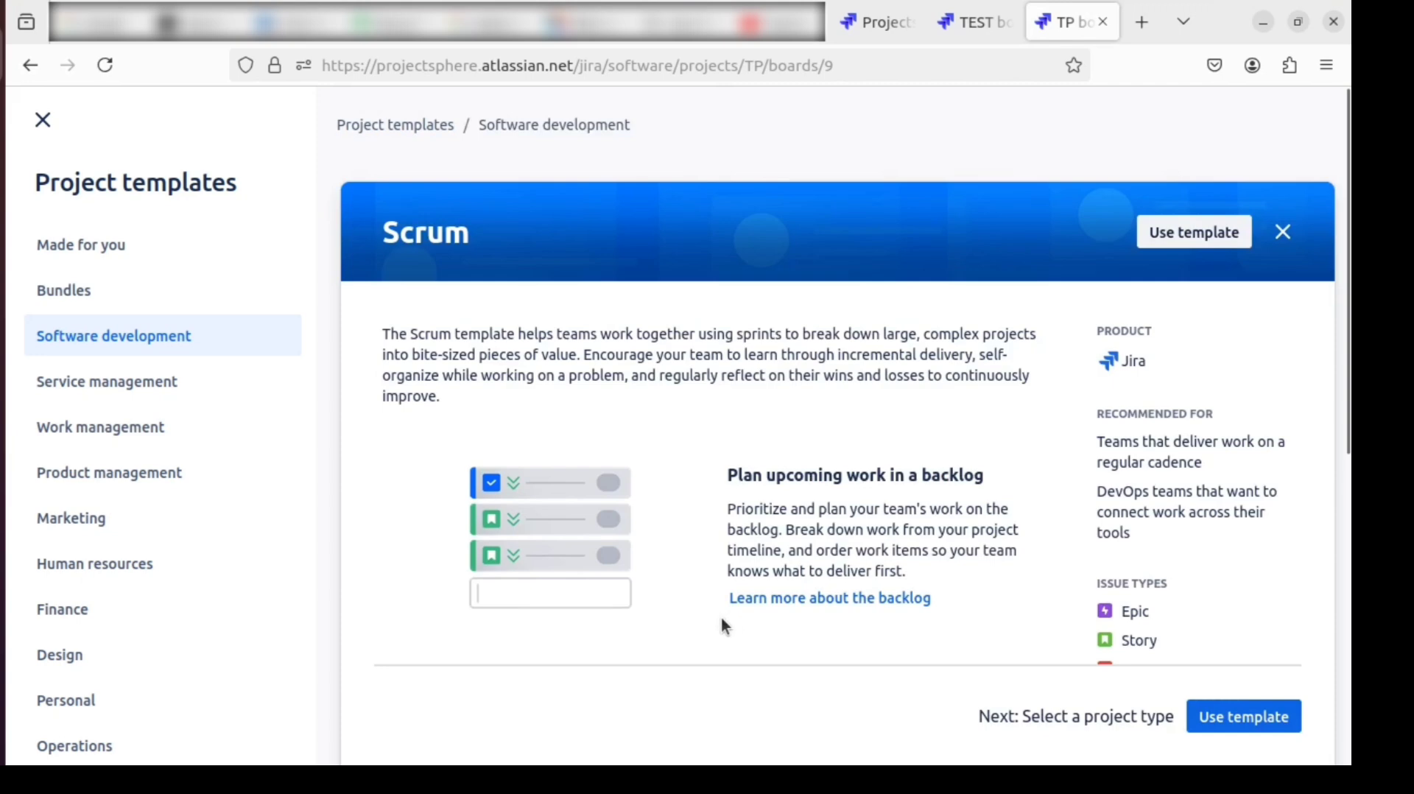
scroll(722, 627, down, 5)
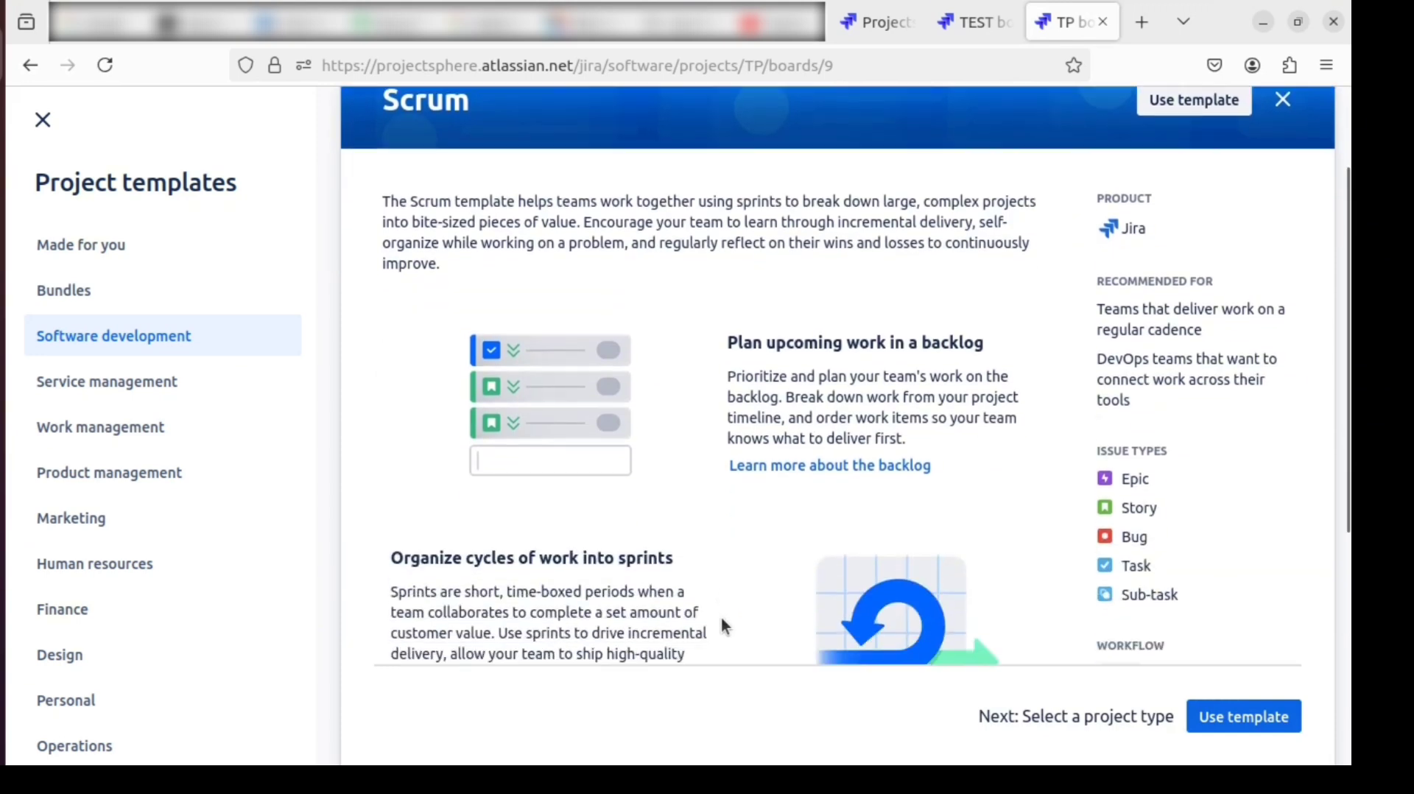
click(1260, 731)
Step: Review the project type comparison and choose the company-managed type for the new Scrum project
scroll(606, 634, down, 1)
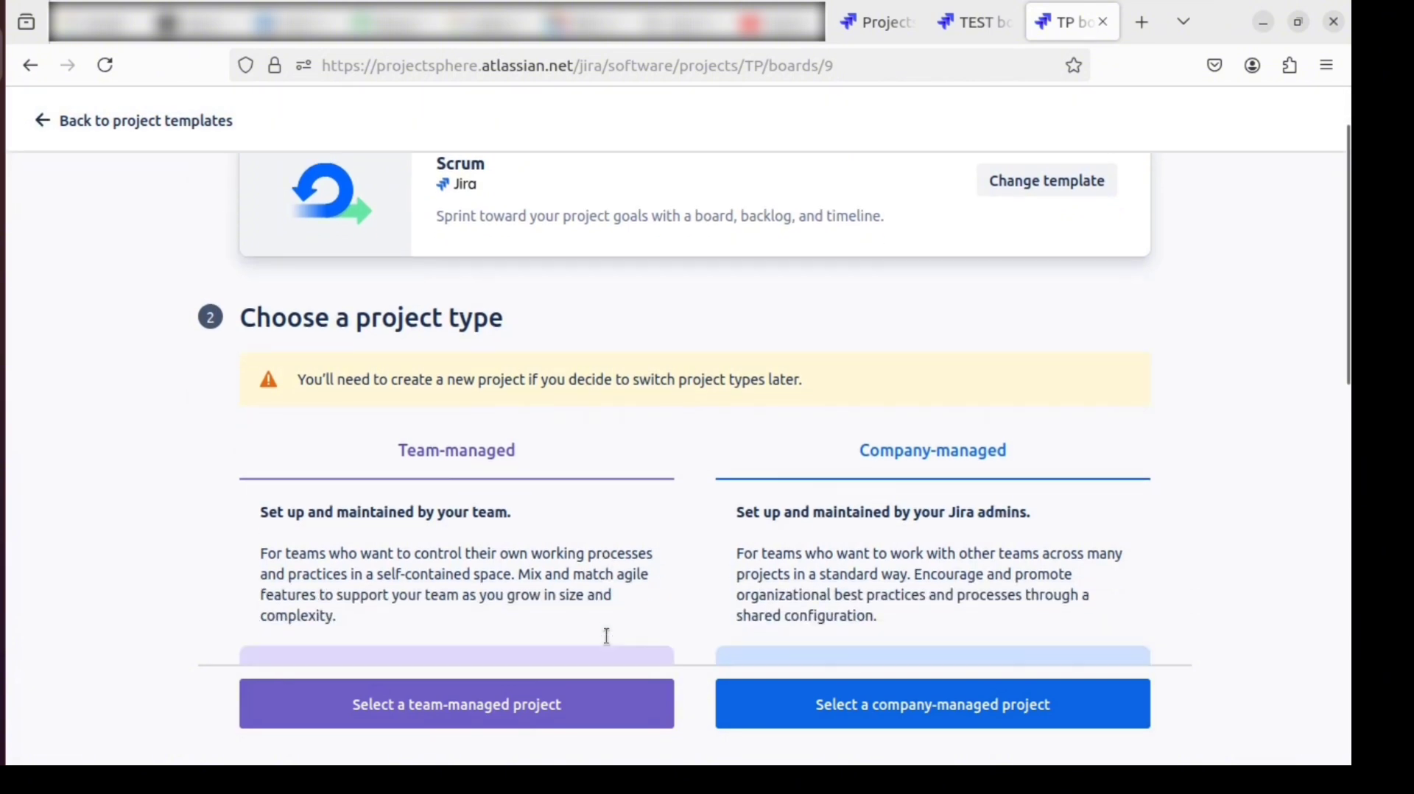
scroll(607, 634, down, 10)
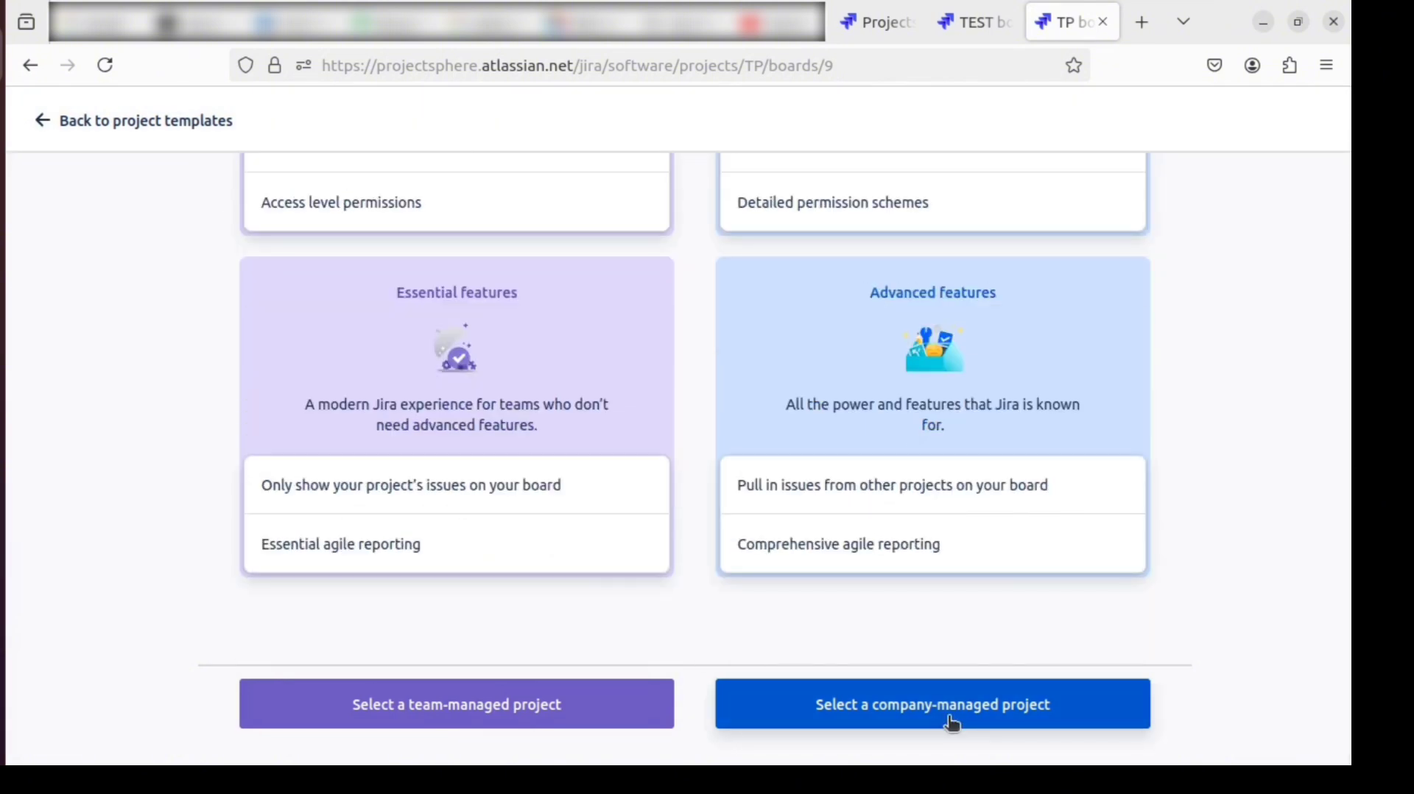
click(950, 720)
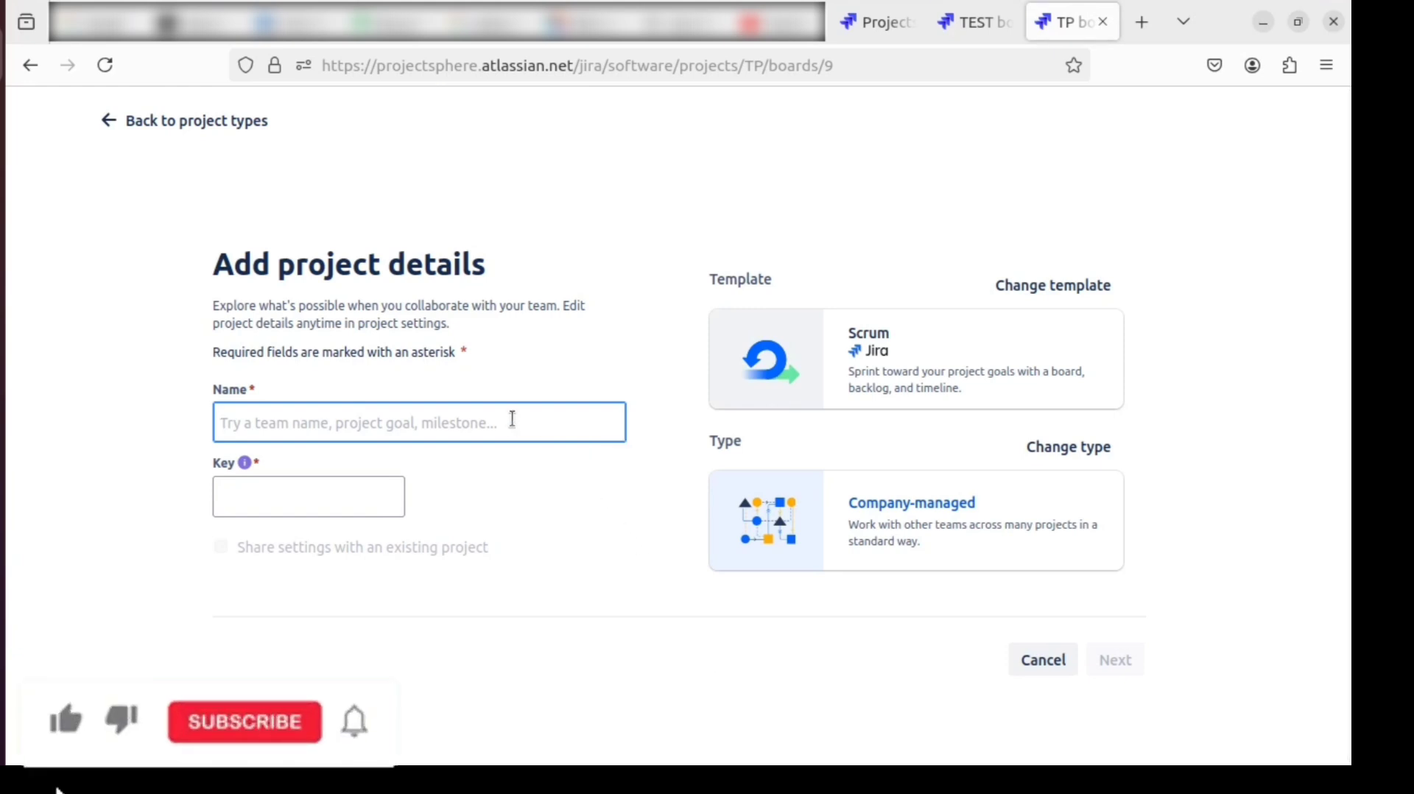
Step: Create the company-managed project with the name "test project13", continuing without connecting a Confluence space
text(tes)
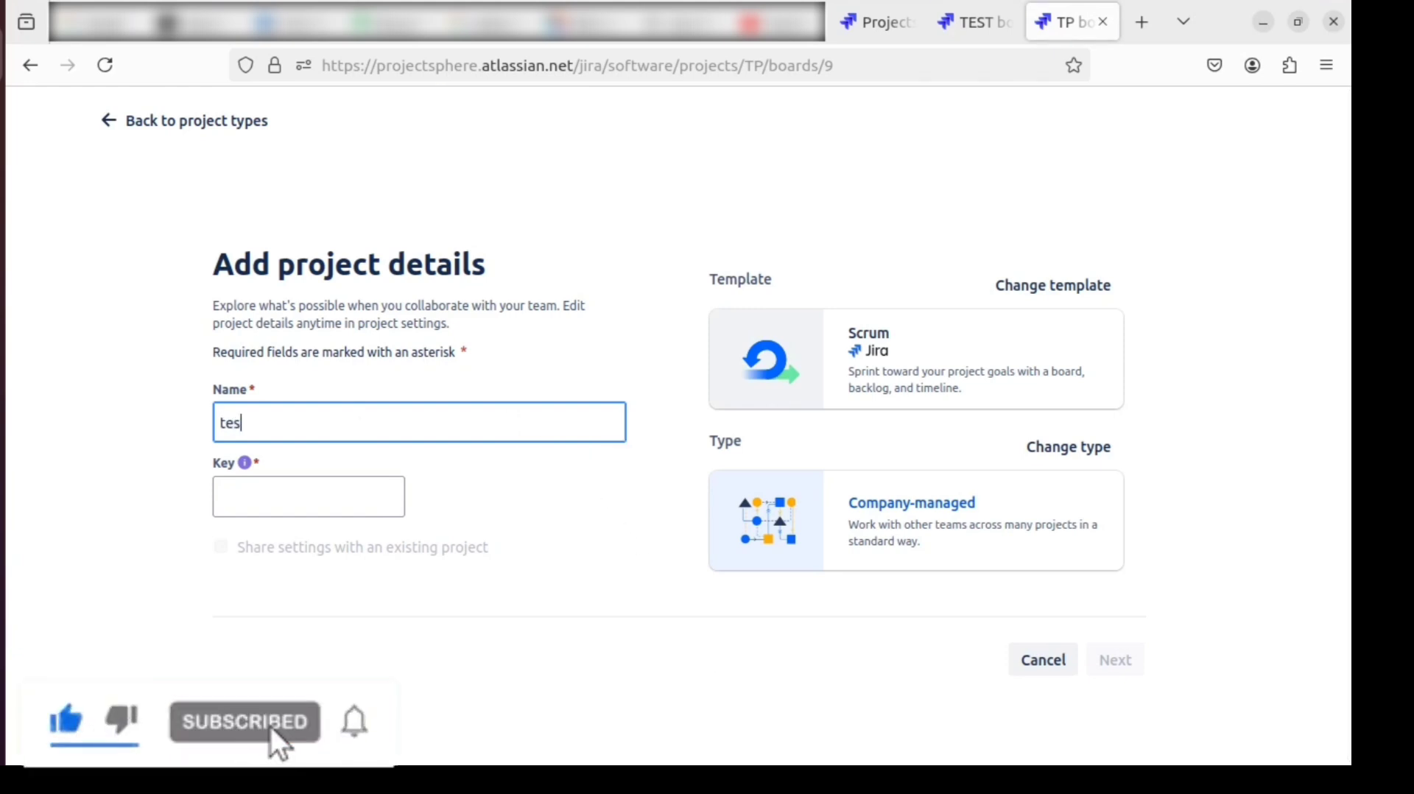
text(t pr)
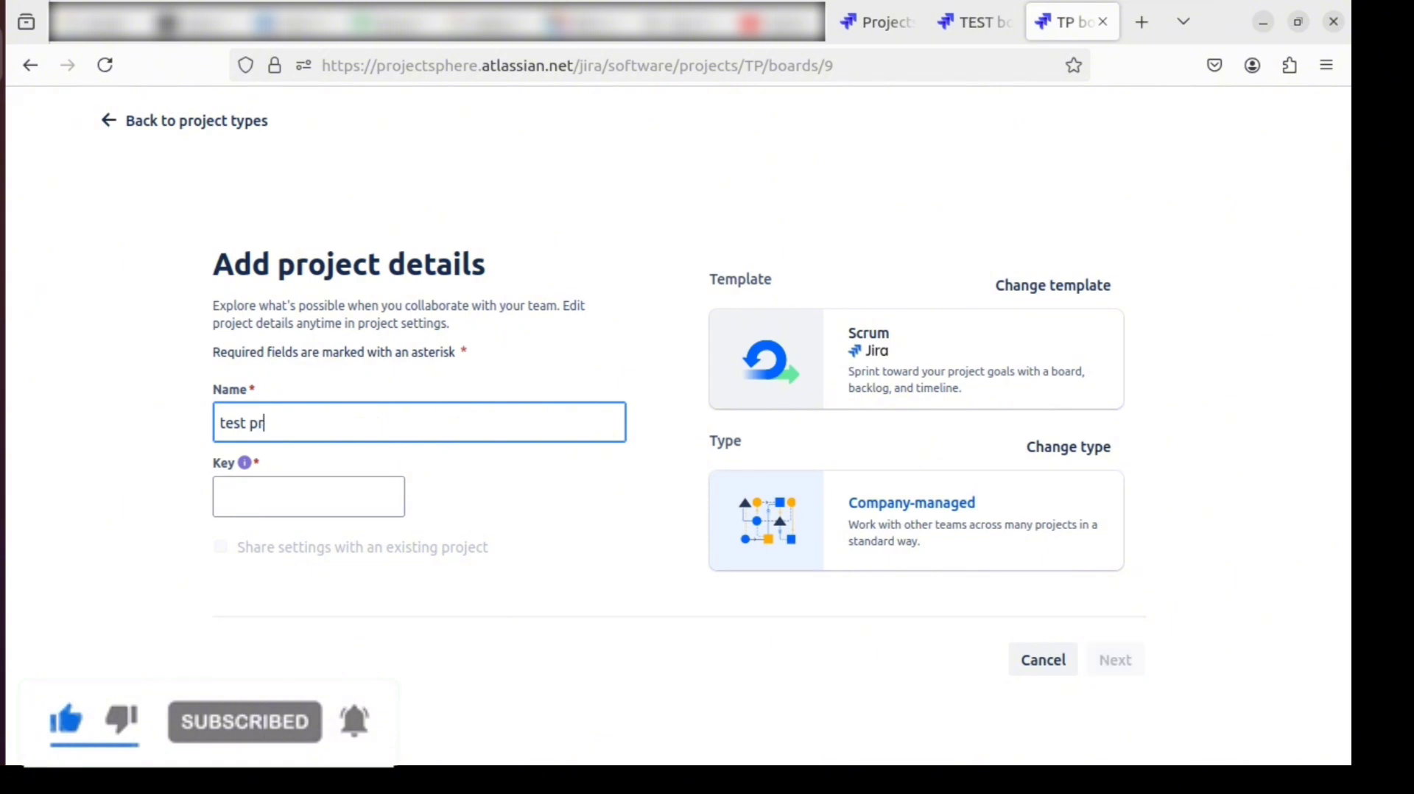
text(oject)
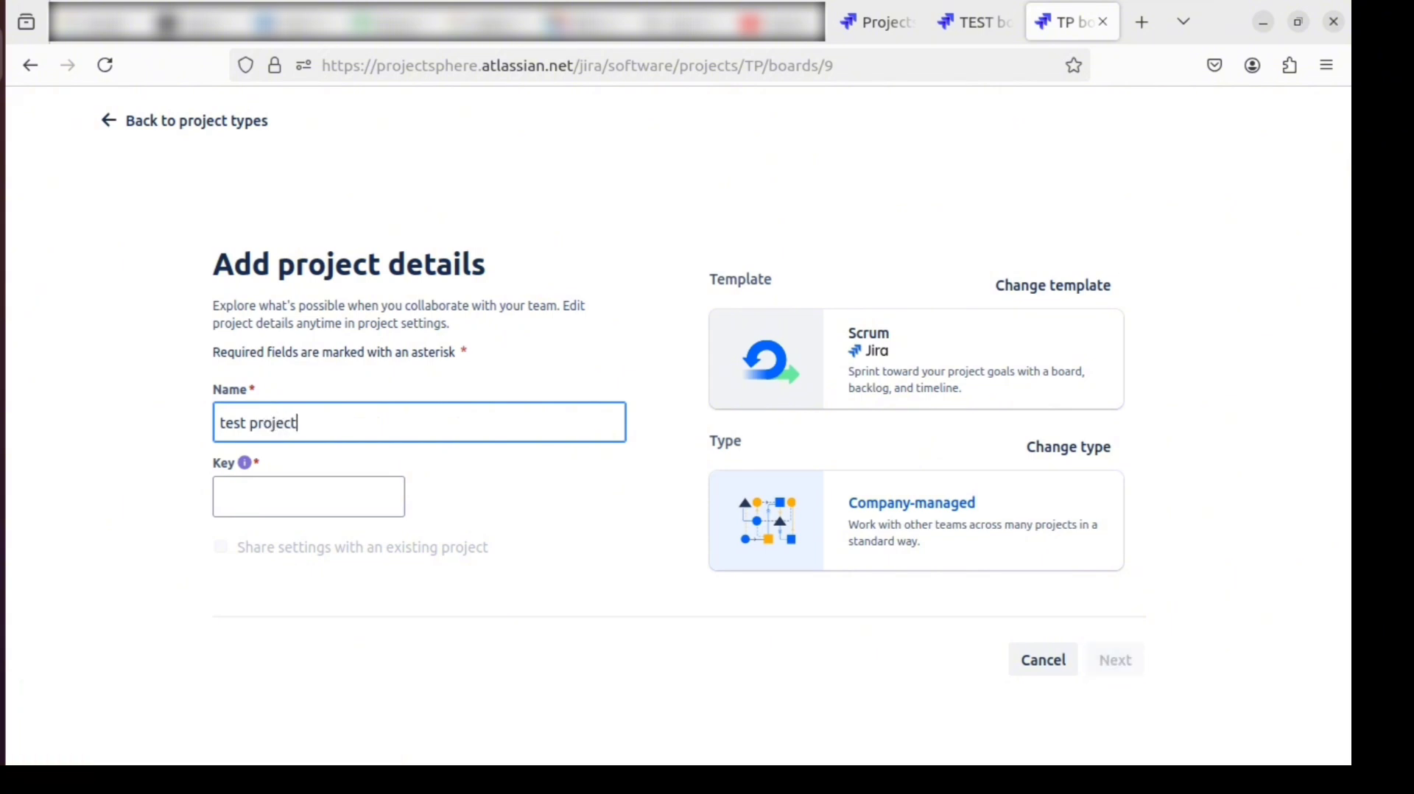
text(13)
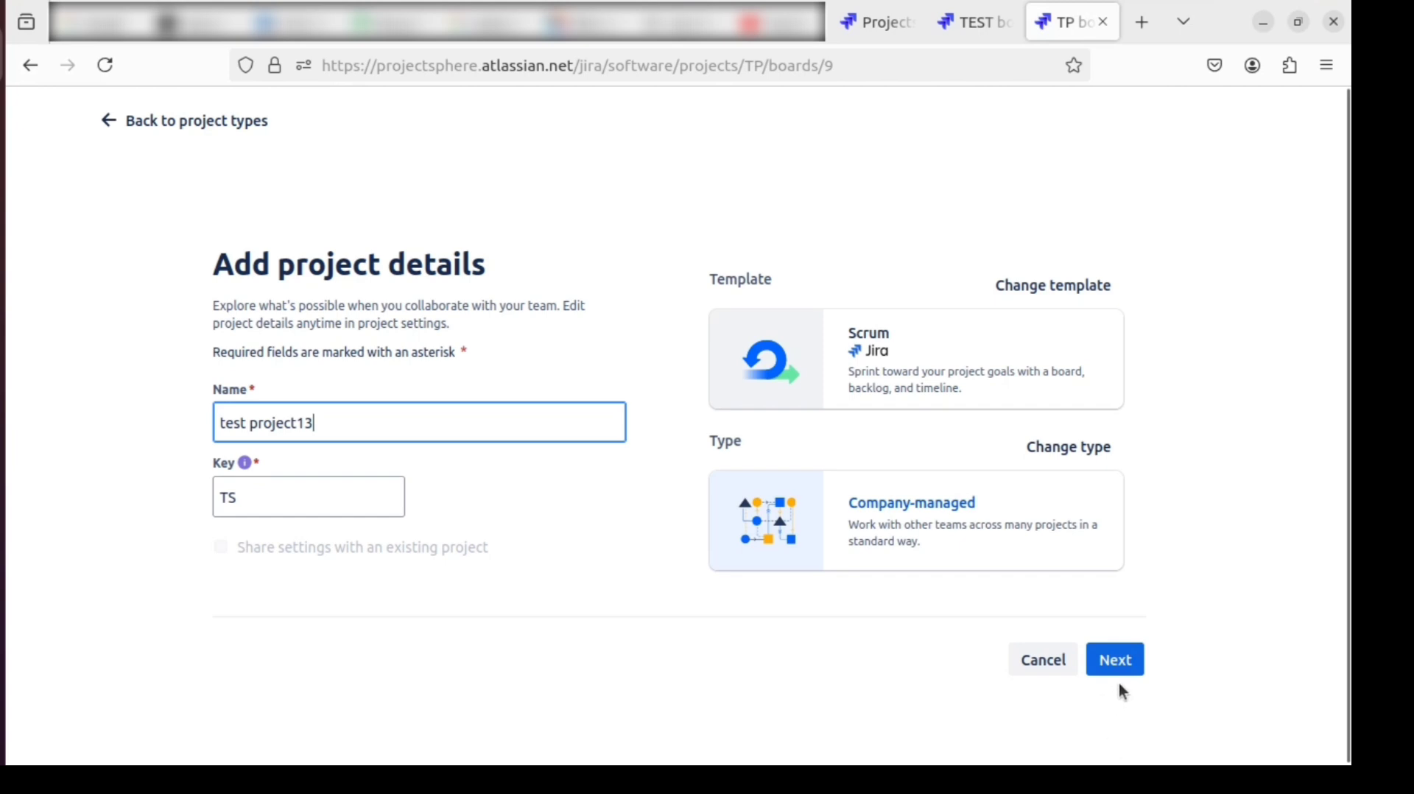
click(1116, 661)
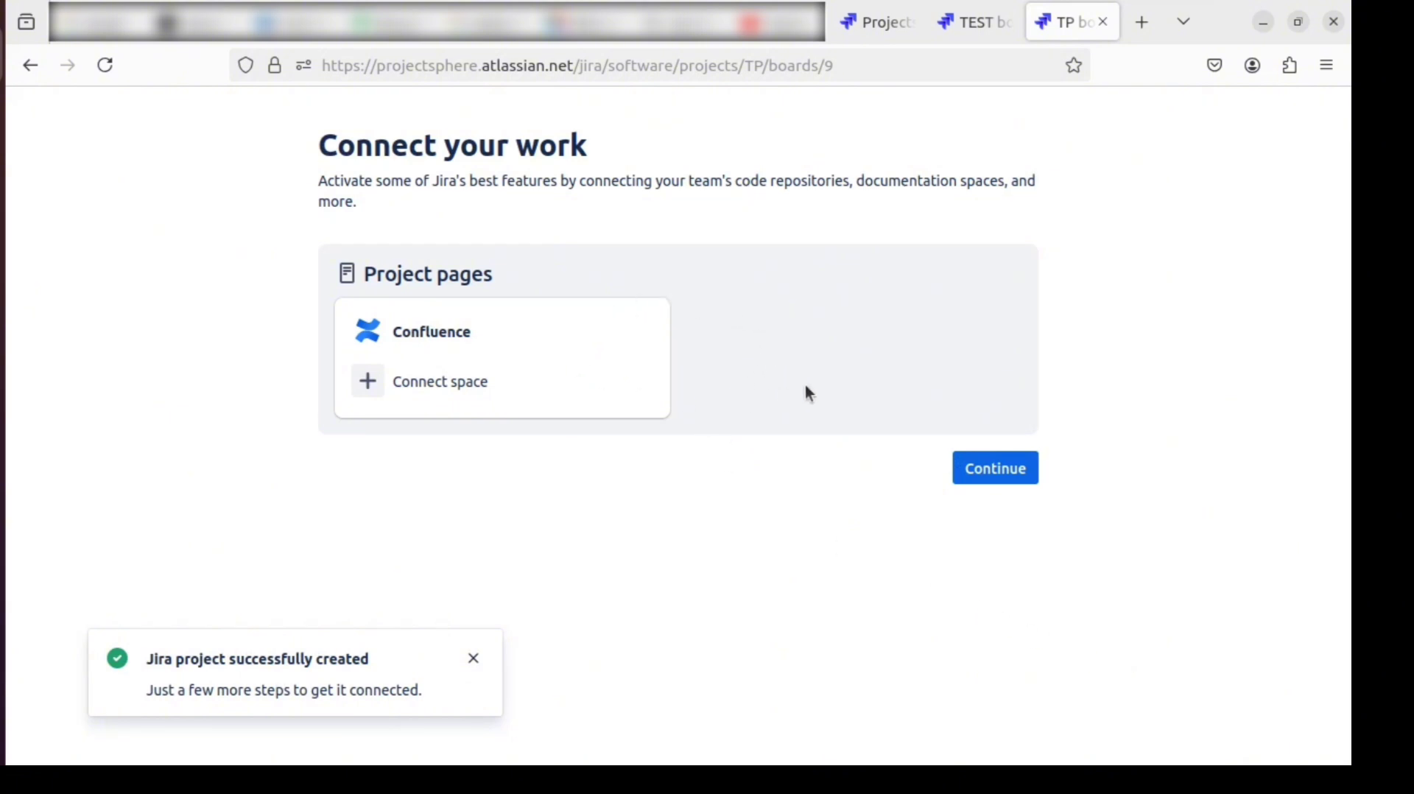
click(1011, 477)
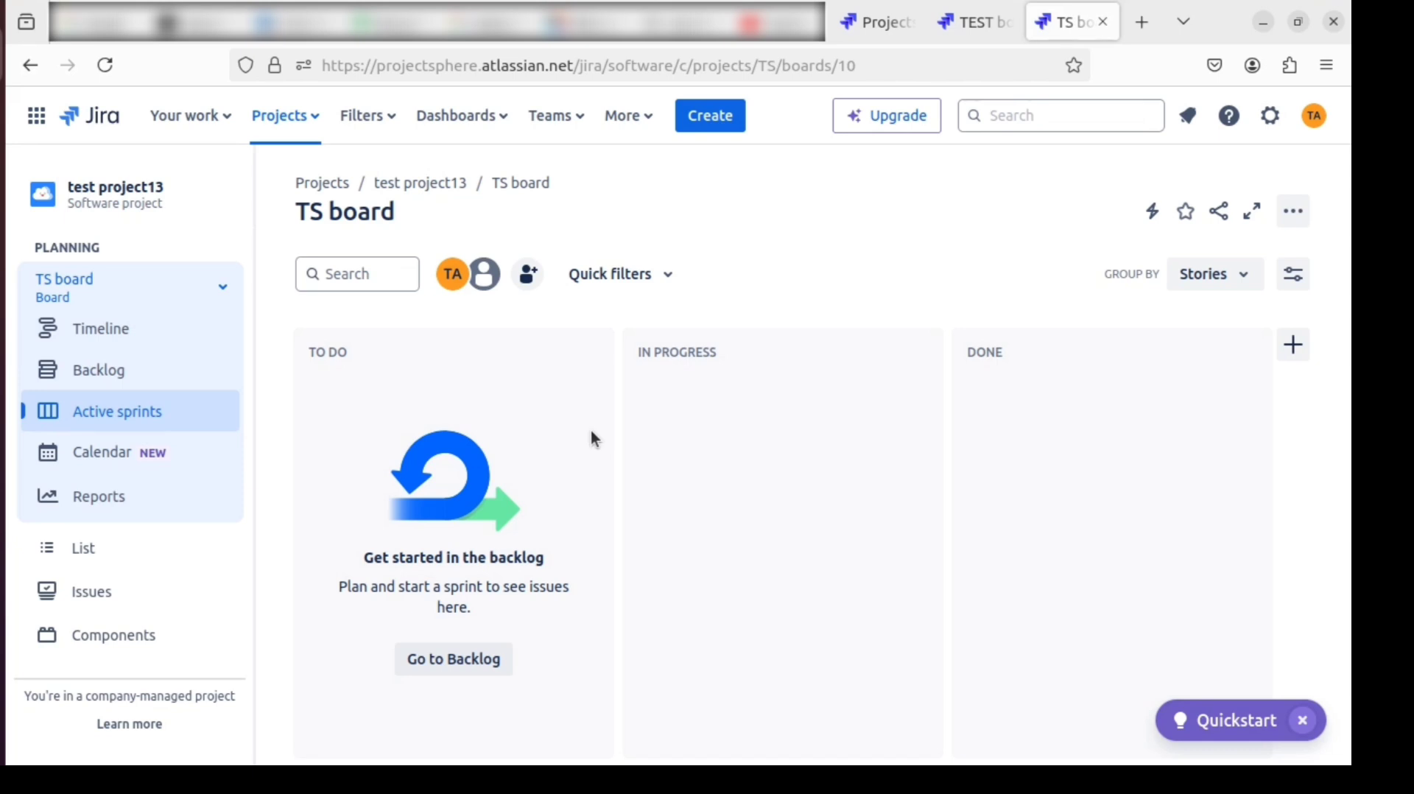
Step: View the list of all projects and check the key and type of each, along with the recent projects
click(308, 118)
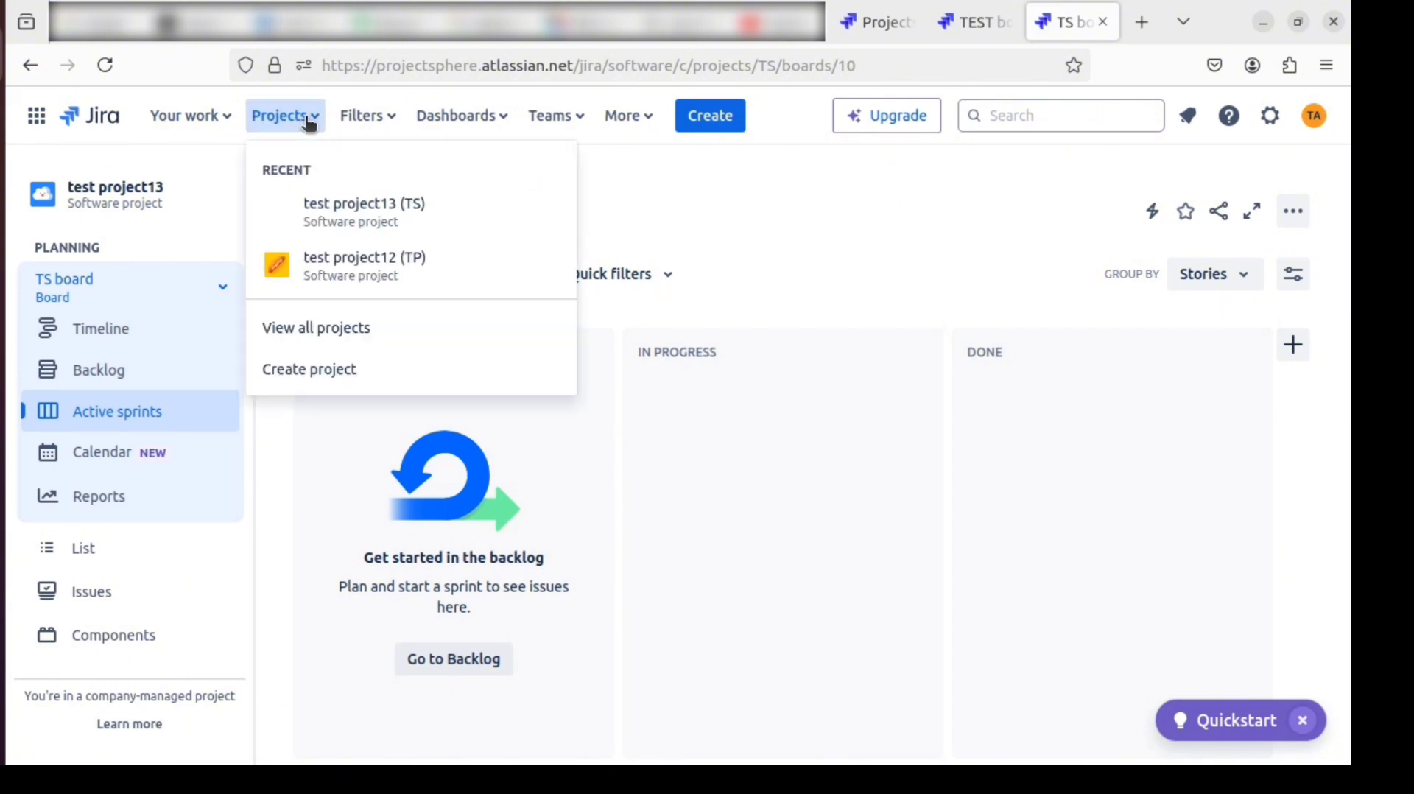
click(362, 331)
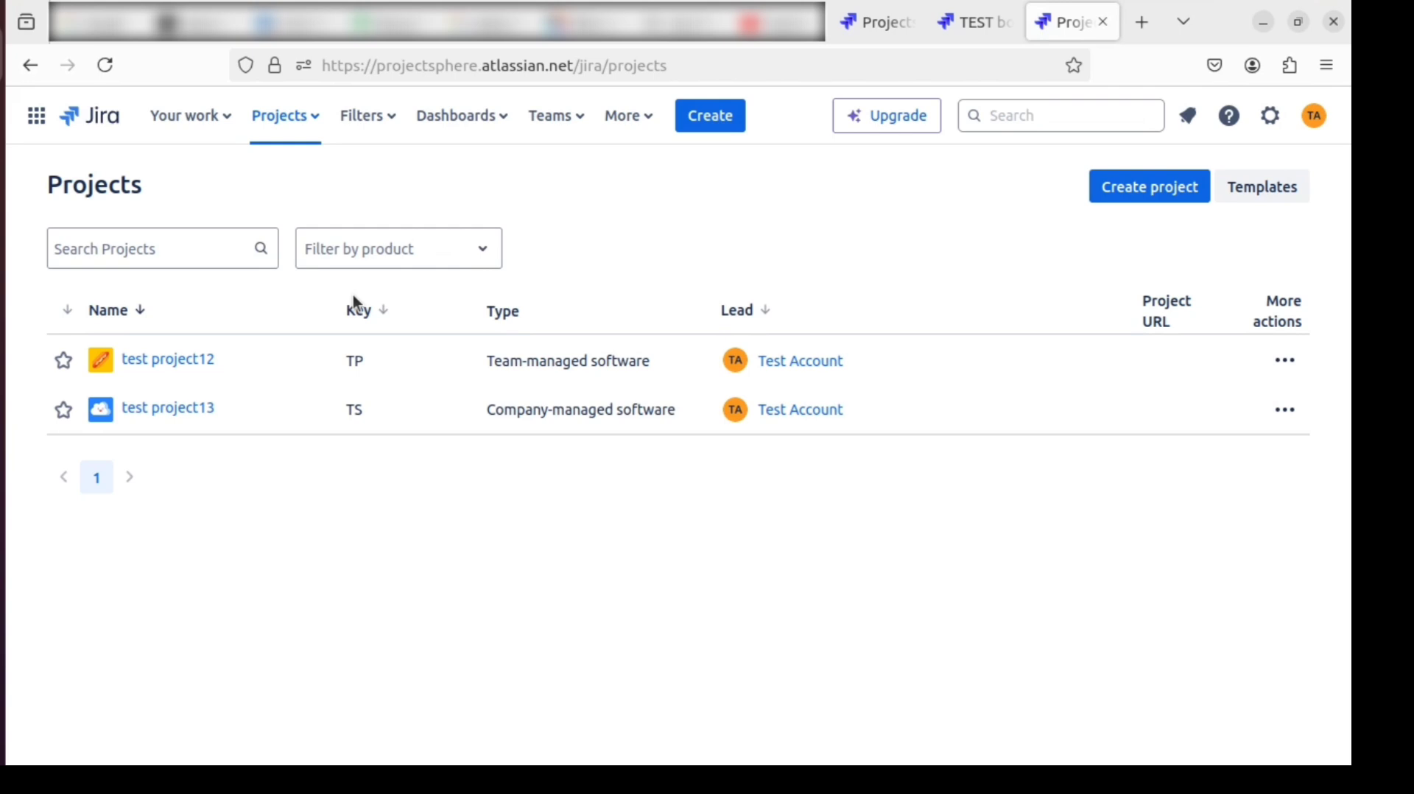
click(301, 126)
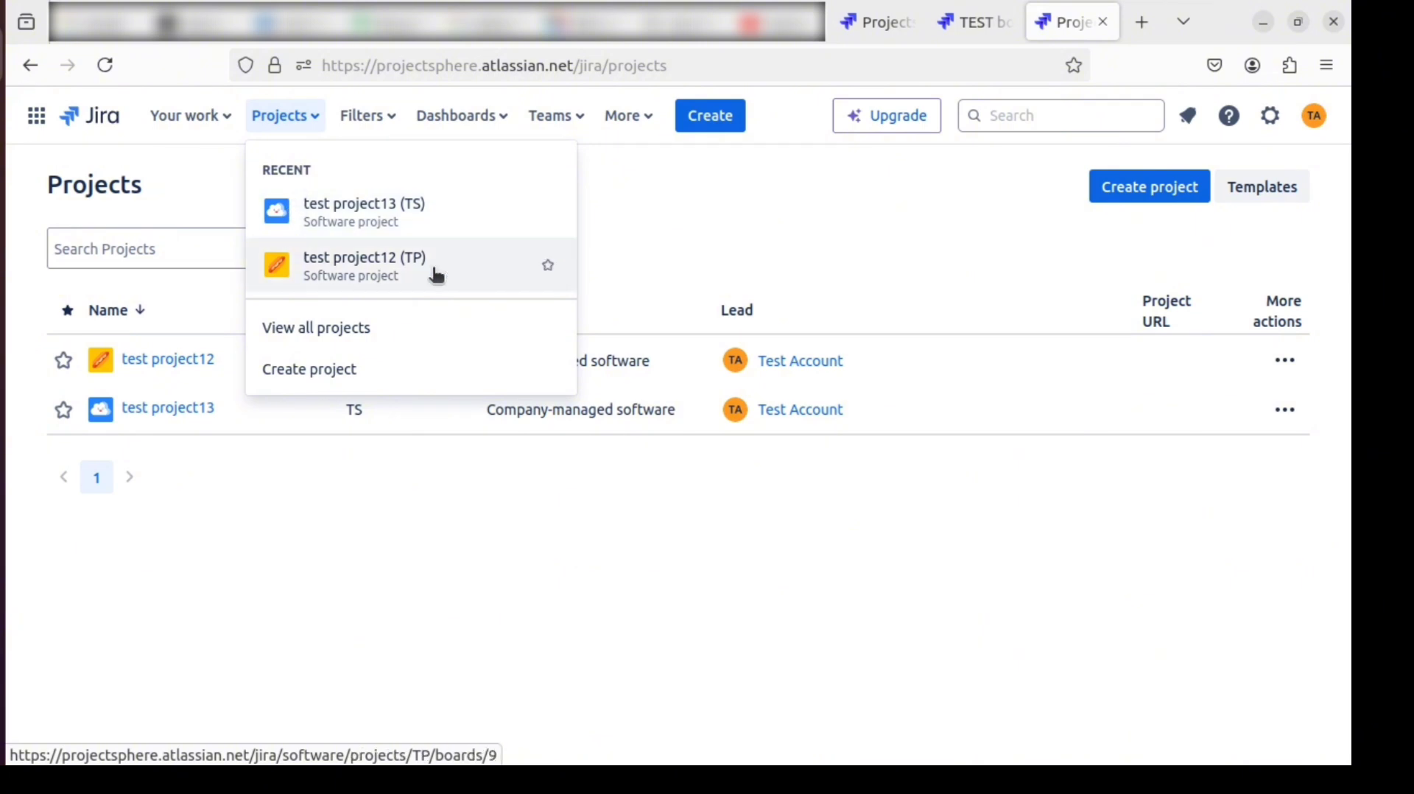
click(844, 237)
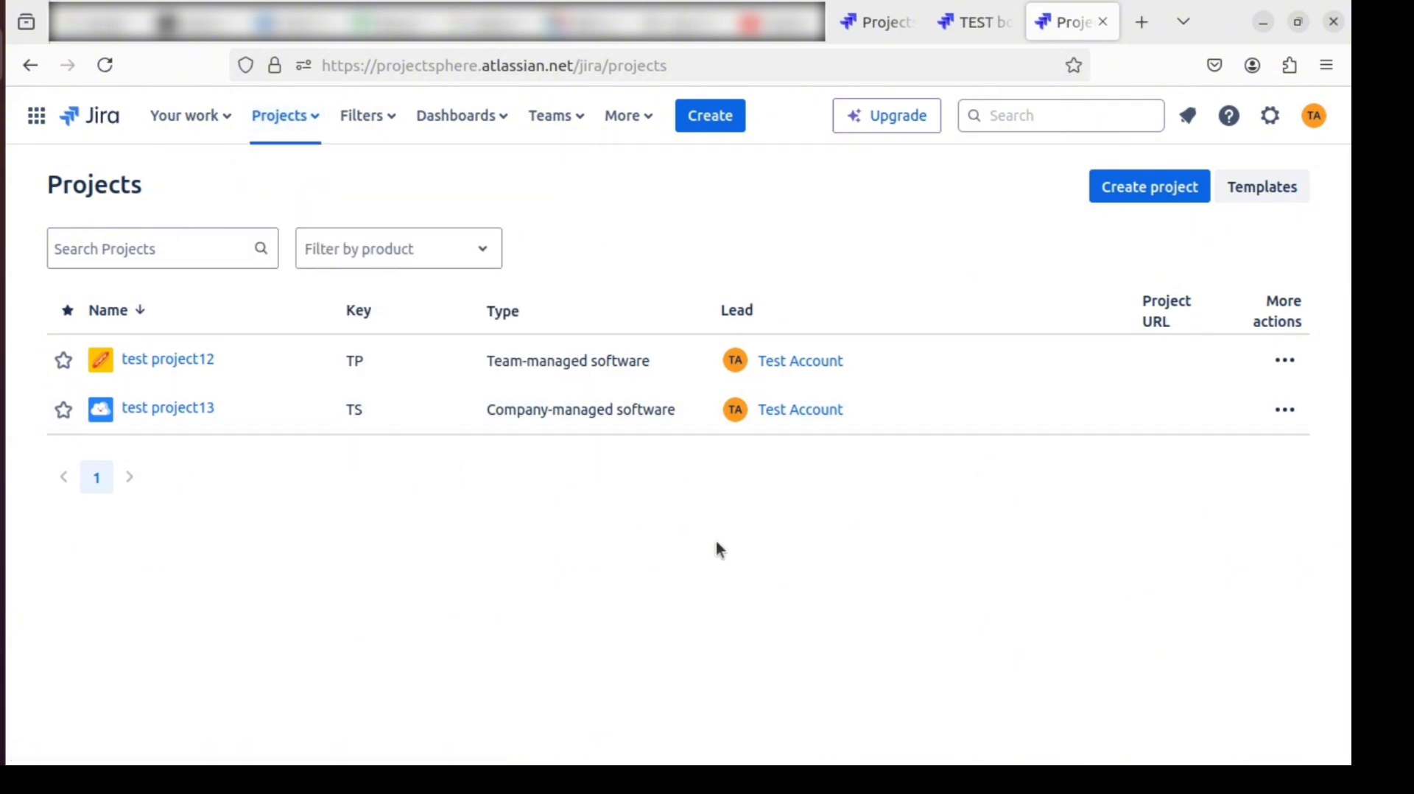
Step: Open test project12 and test project13 in separate browser tabs and compare their boards and available views
middle_click(195, 360)
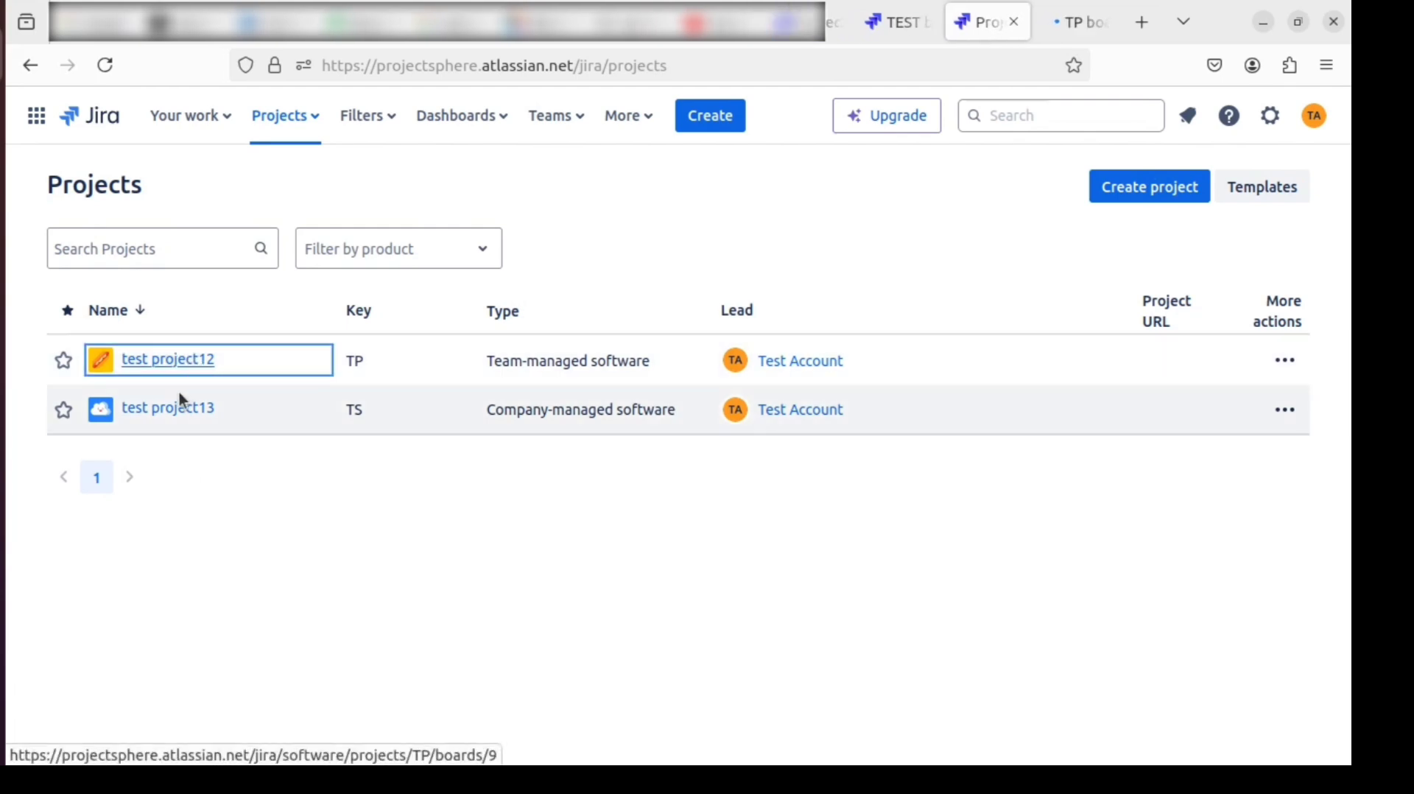
middle_click(183, 409)
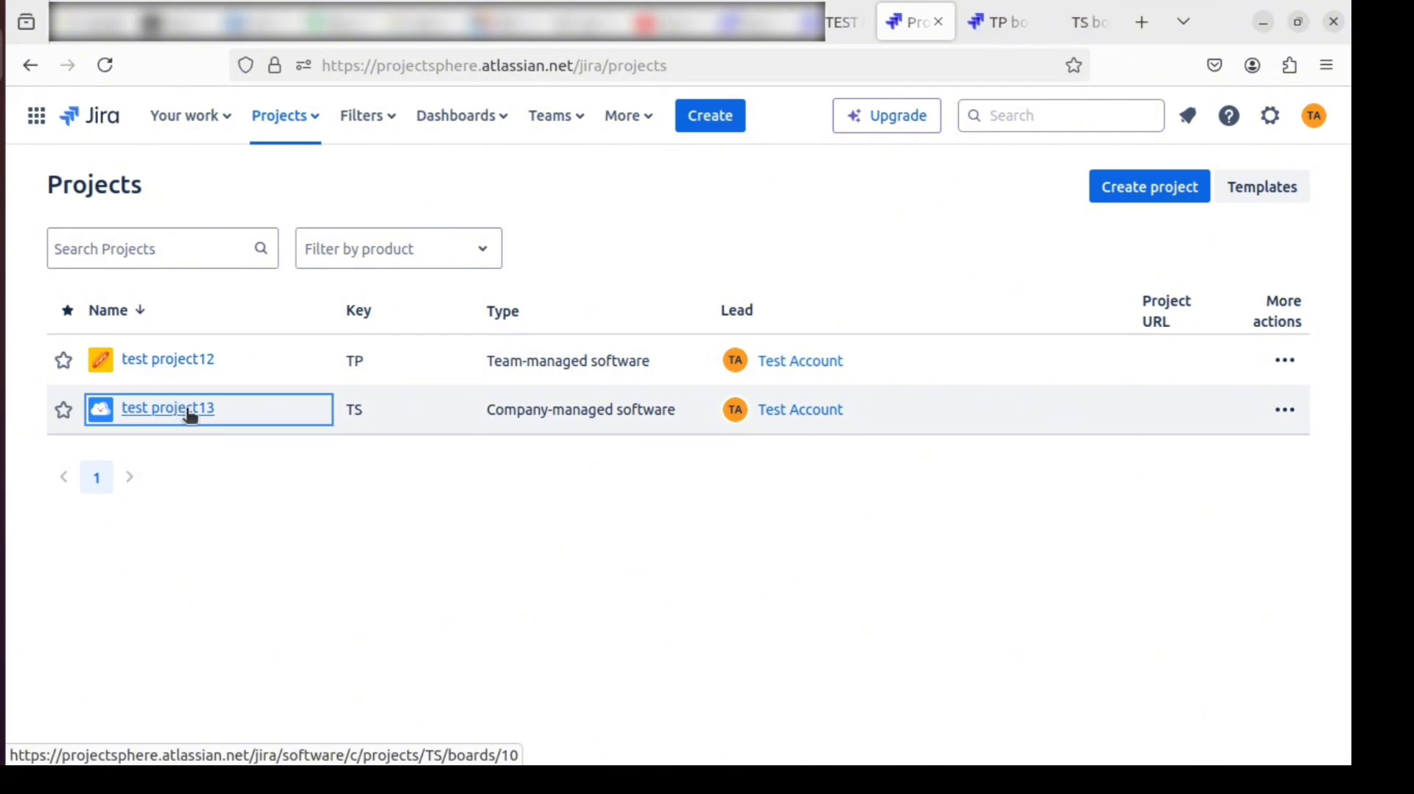
key(ctrl+Tab)
key(ctrl+Tab)
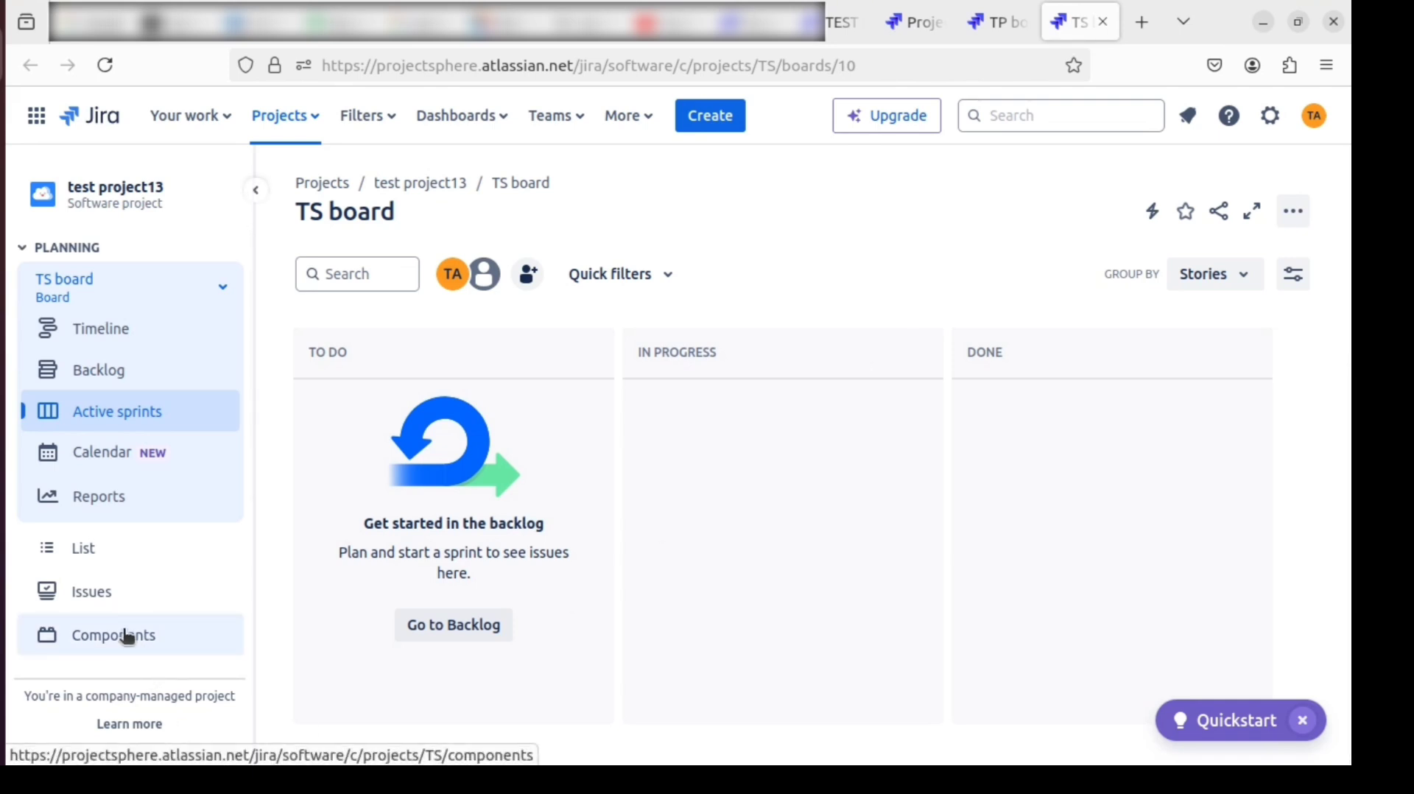
click(1004, 34)
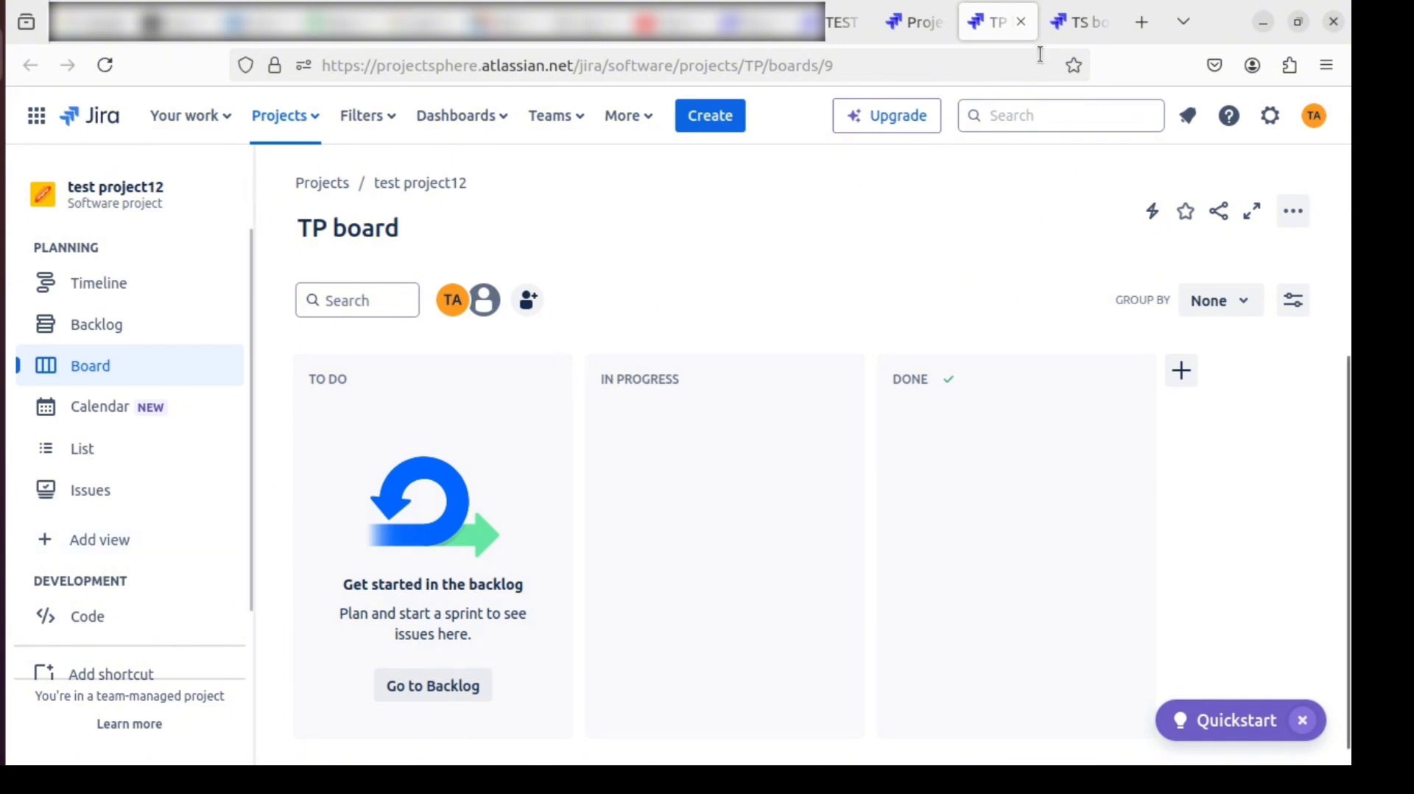
click(1081, 23)
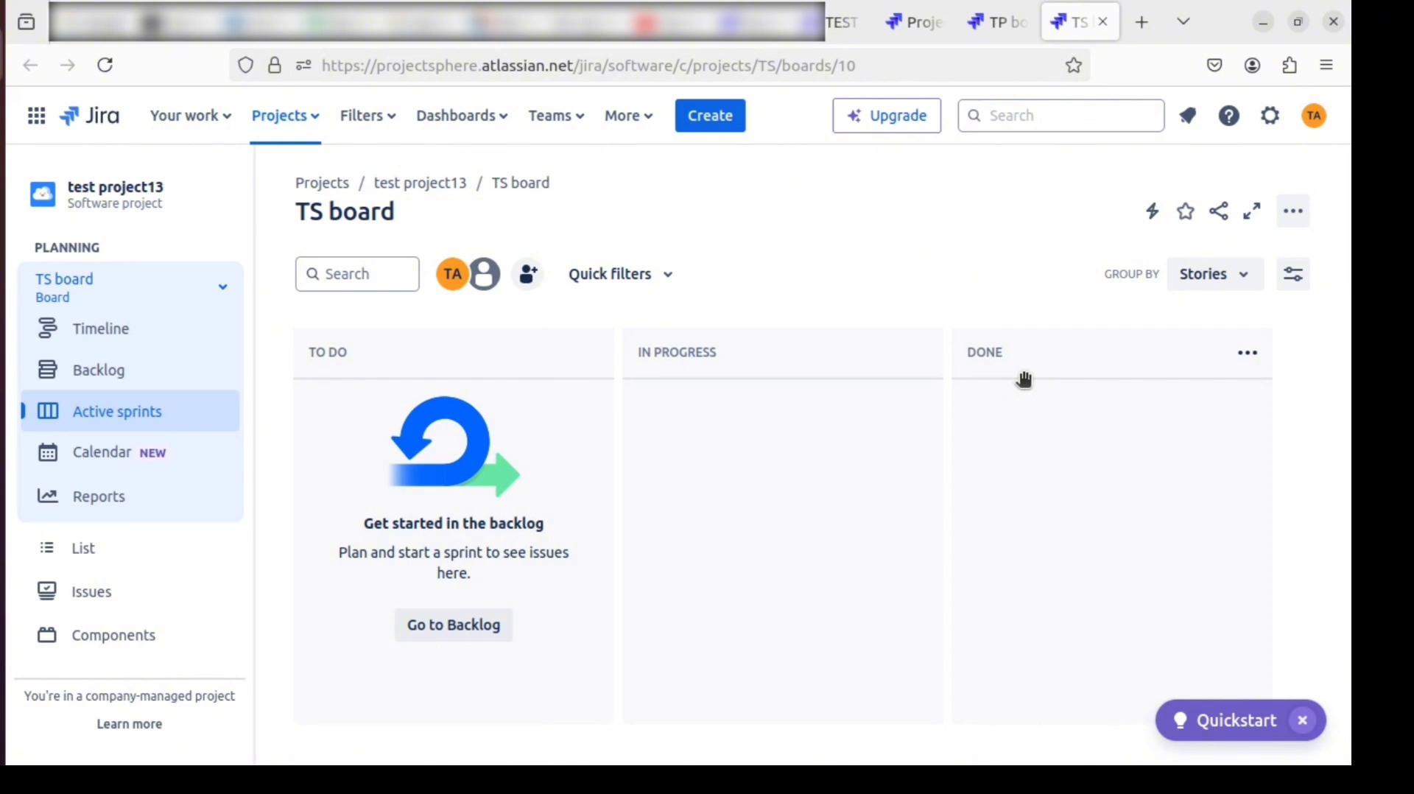
Step: Open the board configuration of team-managed test project12 and examine its columns and statuses
click(1005, 22)
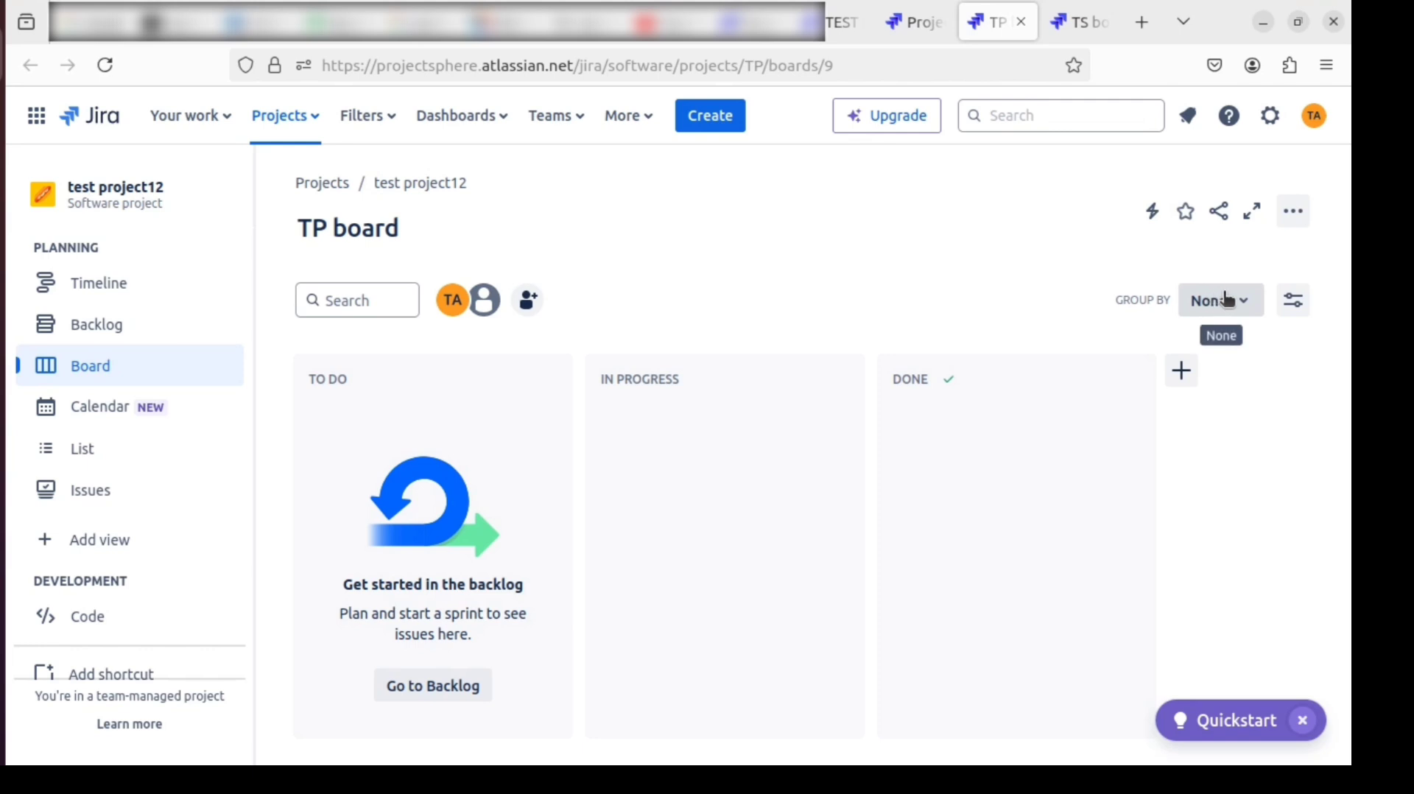
click(1300, 213)
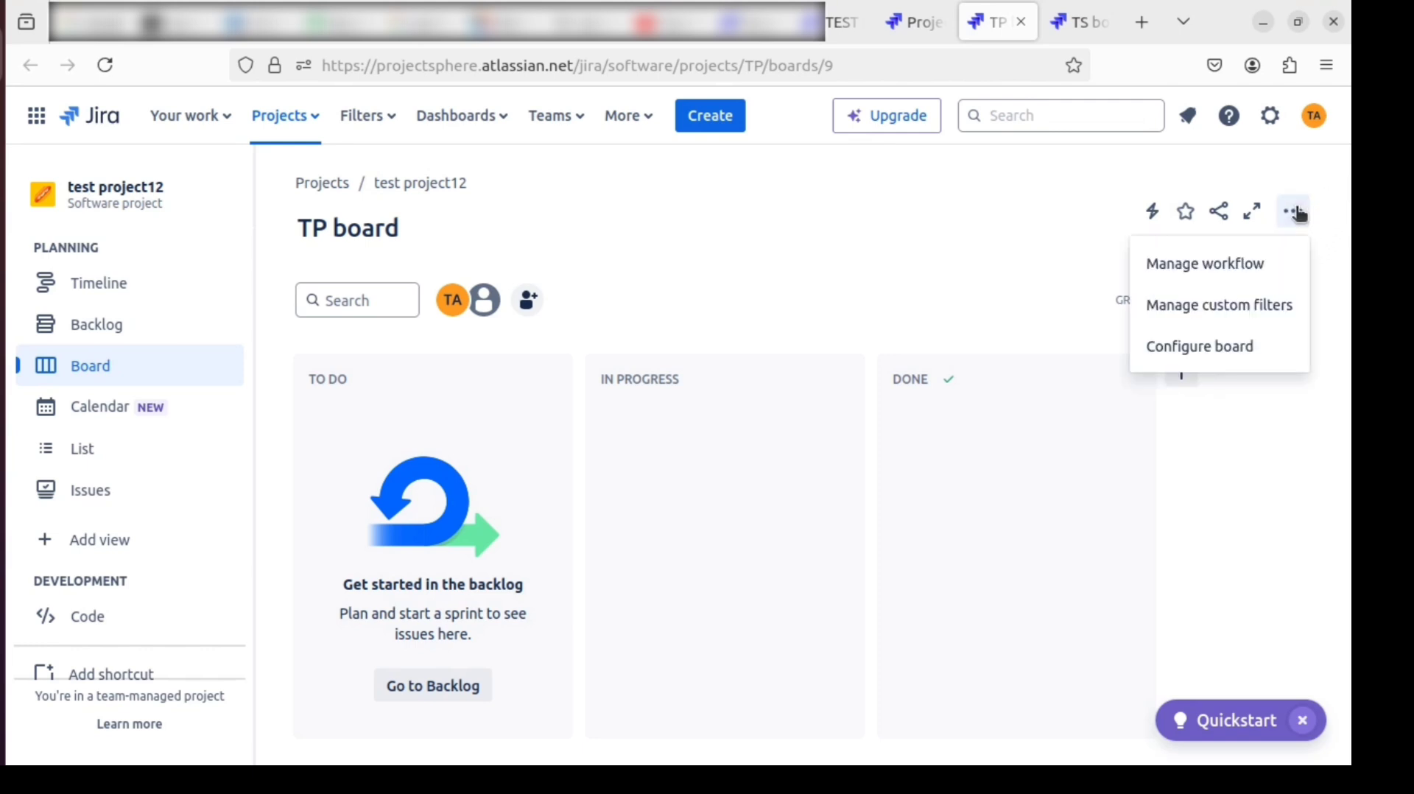
click(1234, 347)
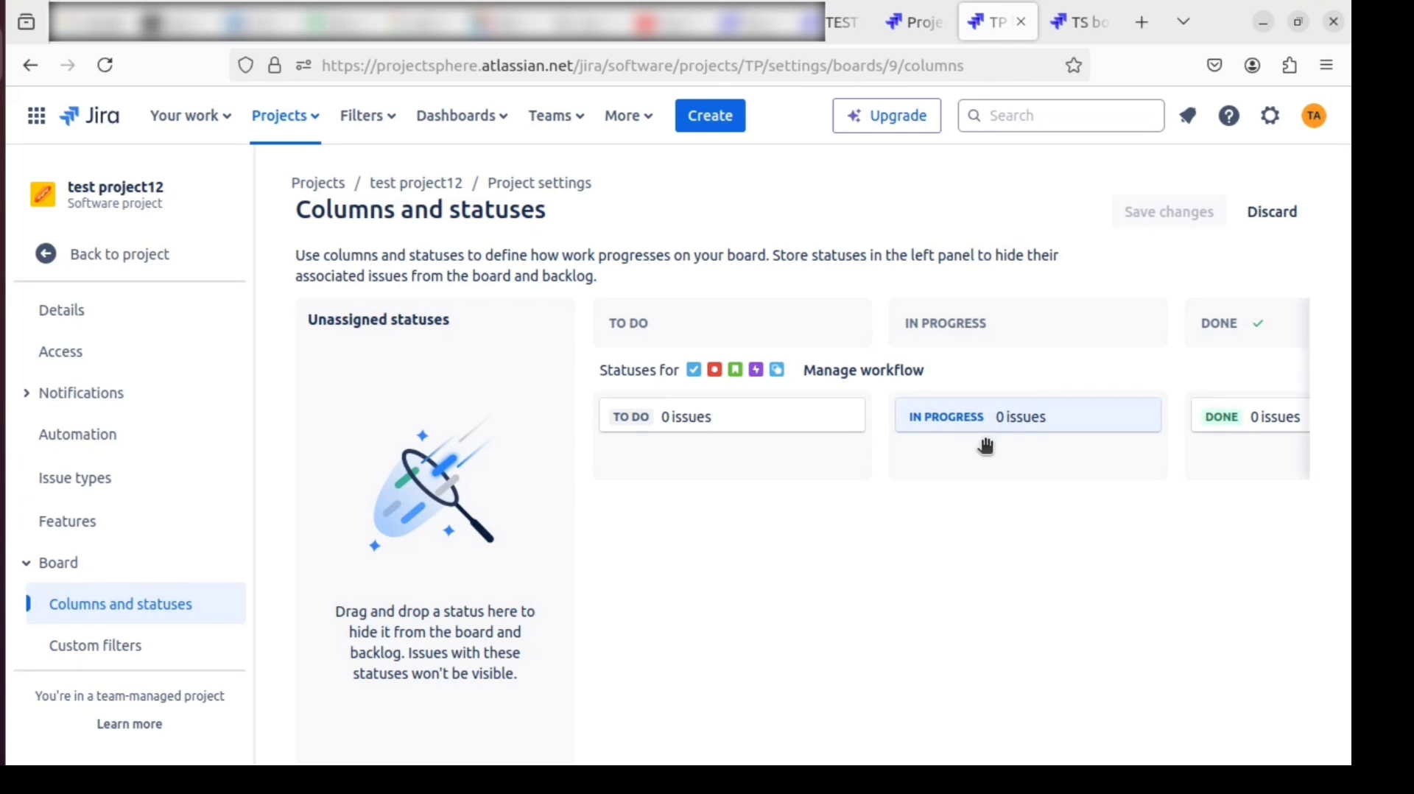
Step: Switch to company-managed test project13 and open the configuration of its TS board
click(1086, 25)
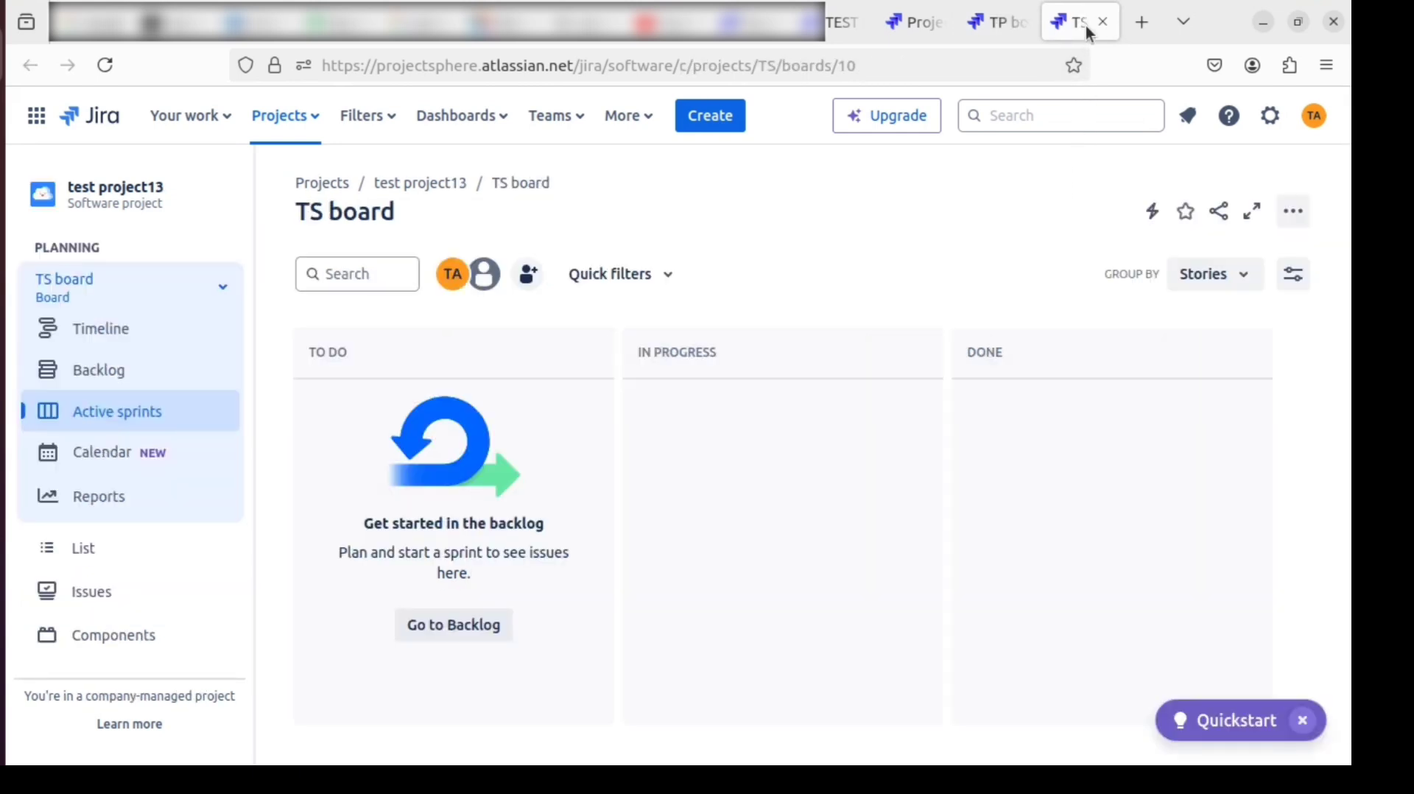
click(1296, 213)
click(1266, 265)
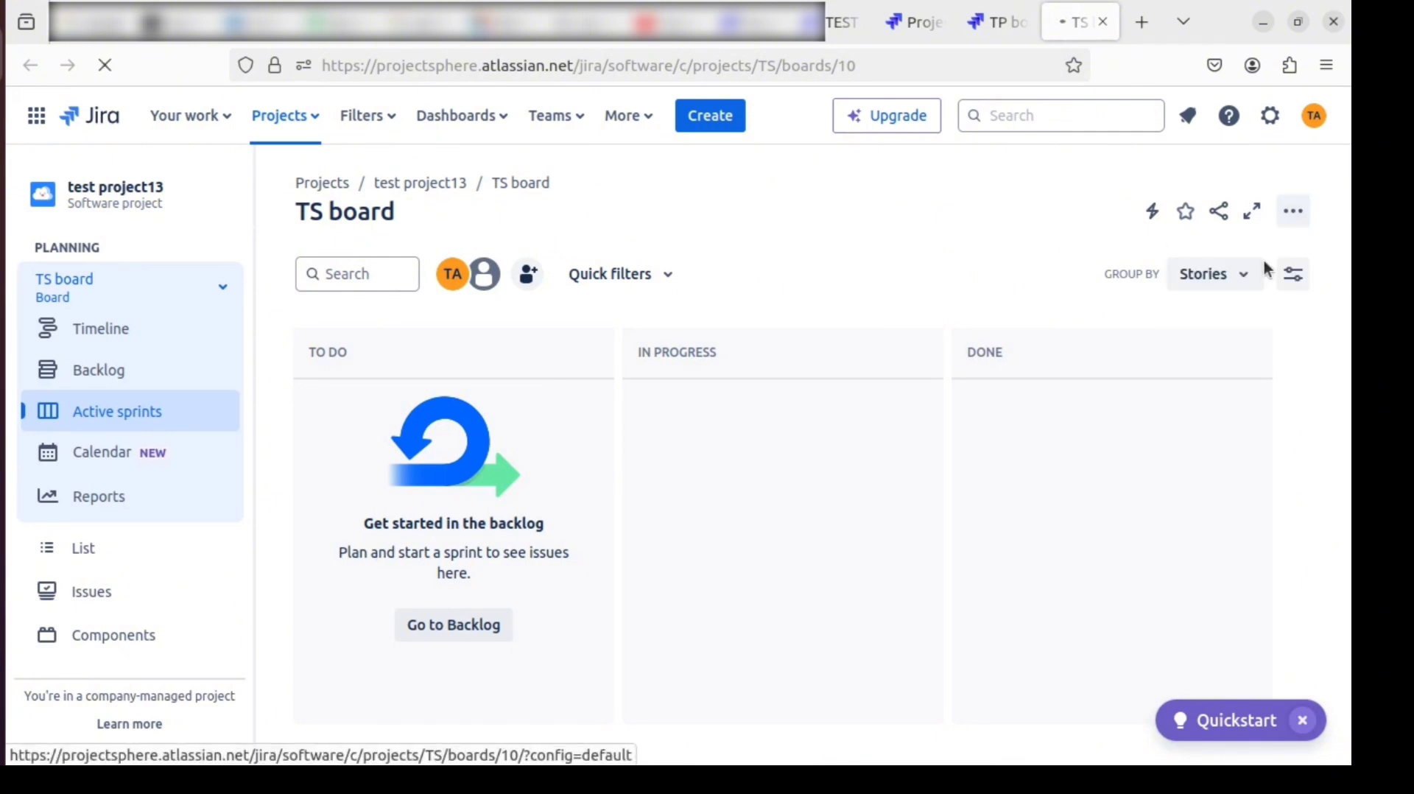